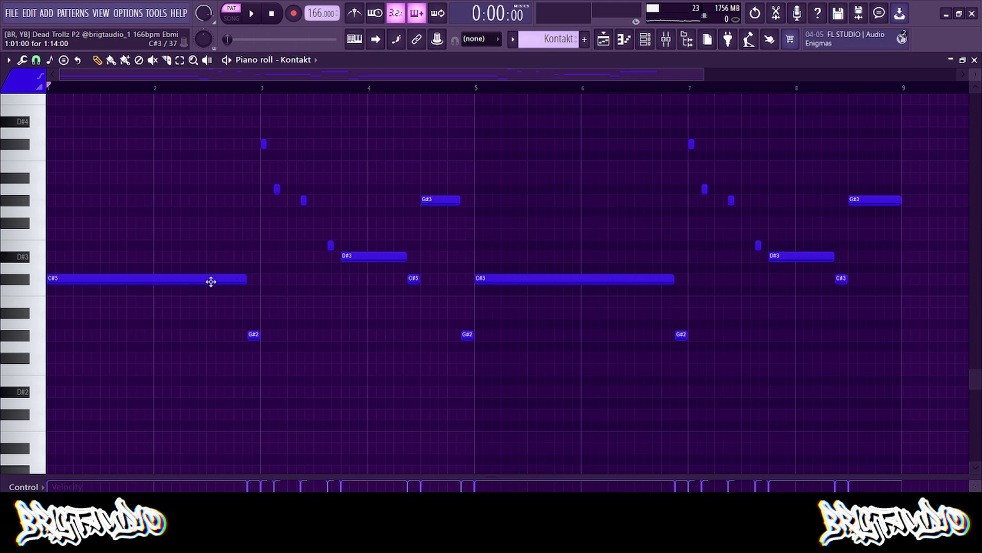
- Set the root note of the piano roll's scale highlighting to C#
{"action": "left_click", "coordinate": [21, 281]}
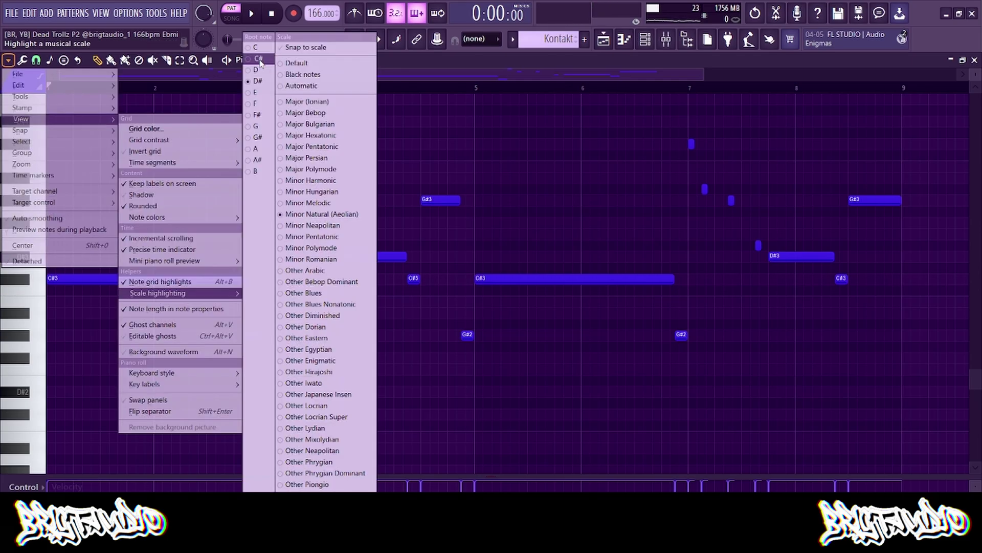
{"action": "left_click", "coordinate": [256, 60]}
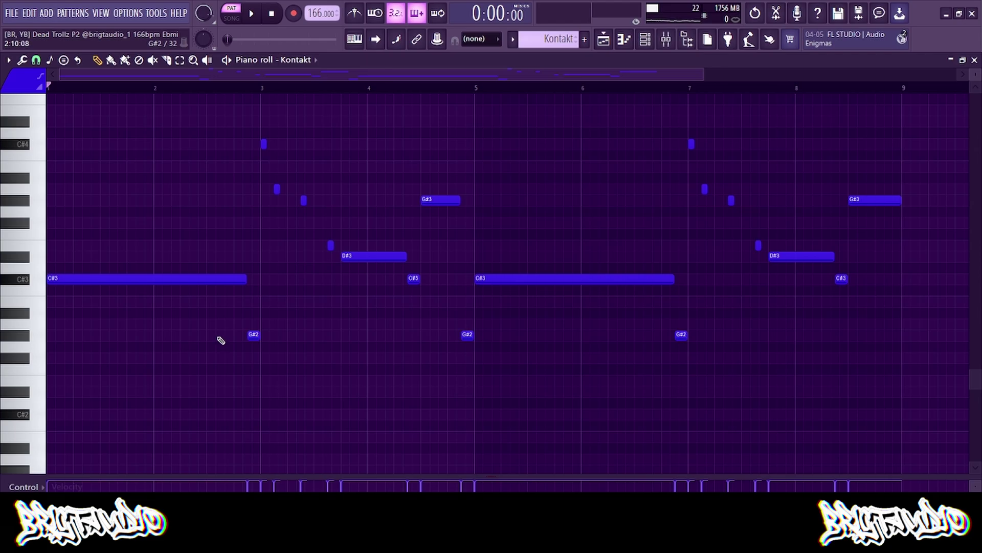
- Check the properties of the G#2 note before bar 3, and audition the G#2 and G#3 notes of the Kontakt melody
{"action": "double_click", "coordinate": [253, 333]}
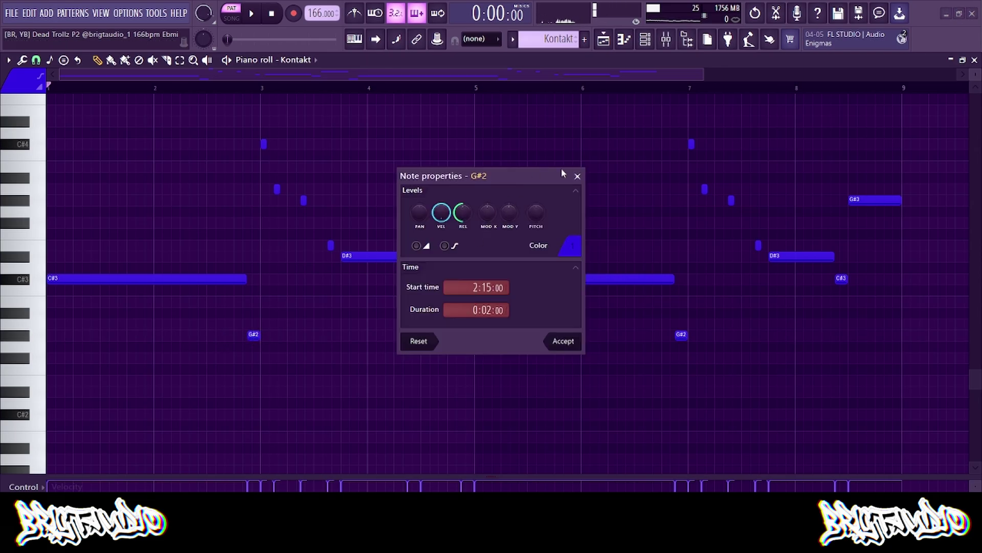
{"action": "left_click", "coordinate": [578, 176]}
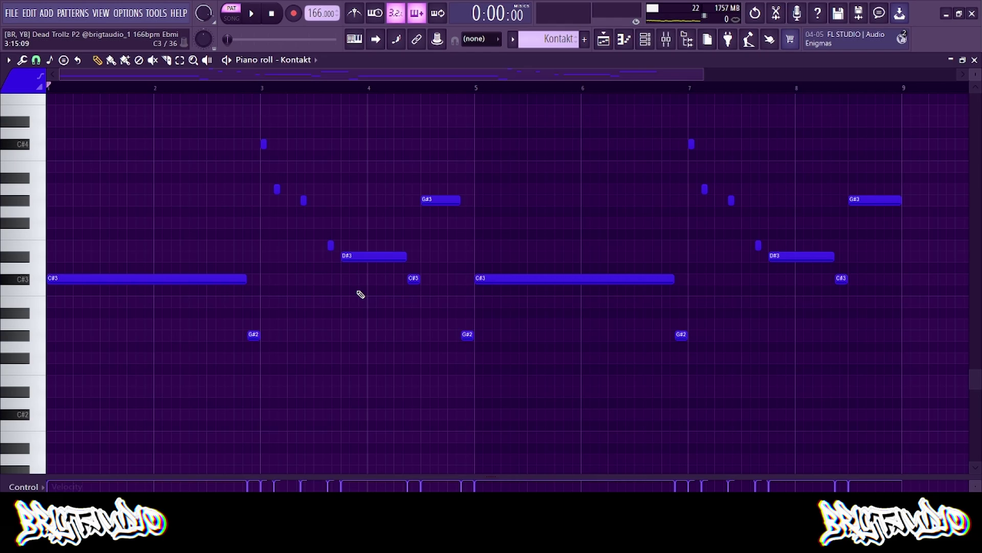
{"action": "left_click", "coordinate": [253, 332]}
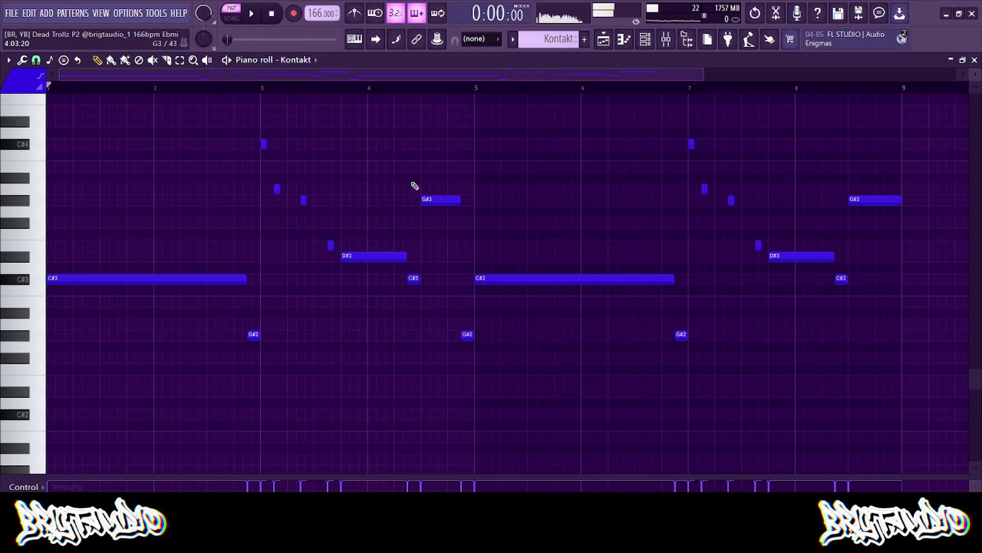
{"action": "left_click", "coordinate": [435, 200]}
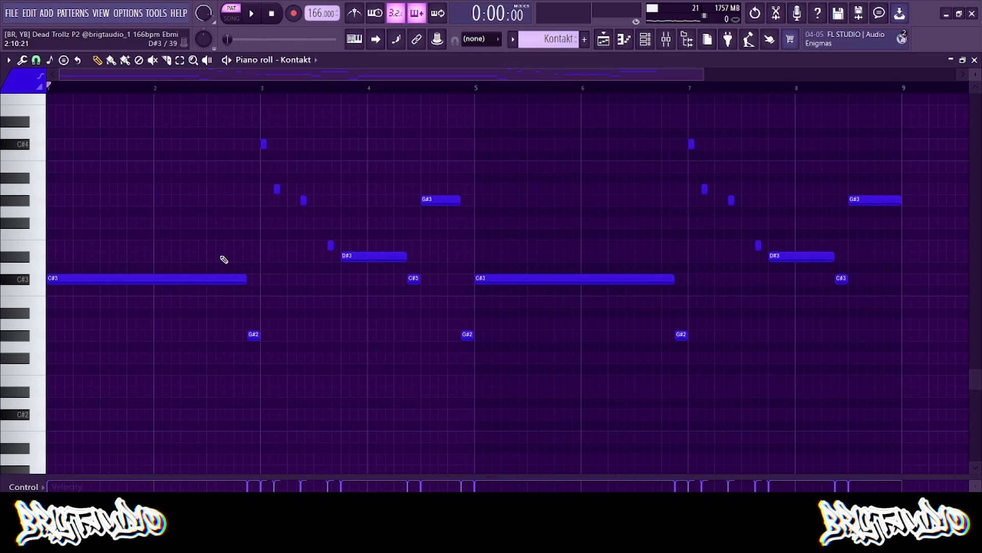
{"action": "left_click_drag", "start_coordinate": [212, 258], "coordinate": [214, 249]}
{"action": "right_click", "coordinate": [215, 248]}
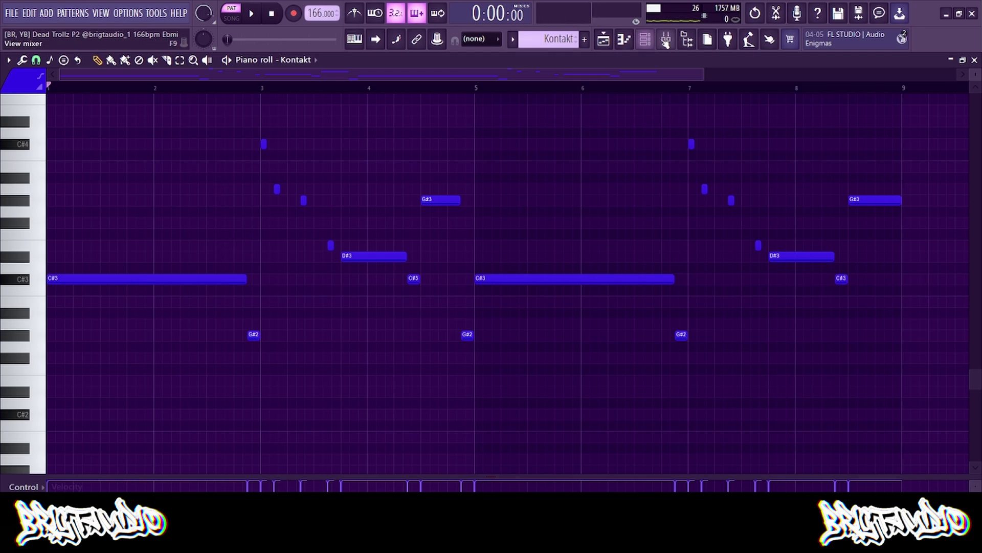
- View the first Kontakt channel's instrument and the ValhallaVintageVerb effect on its mixer insert
{"action": "left_click", "coordinate": [646, 39]}
{"action": "left_click", "coordinate": [330, 171]}
{"action": "left_click_drag", "start_coordinate": [338, 146], "coordinate": [438, 120]}
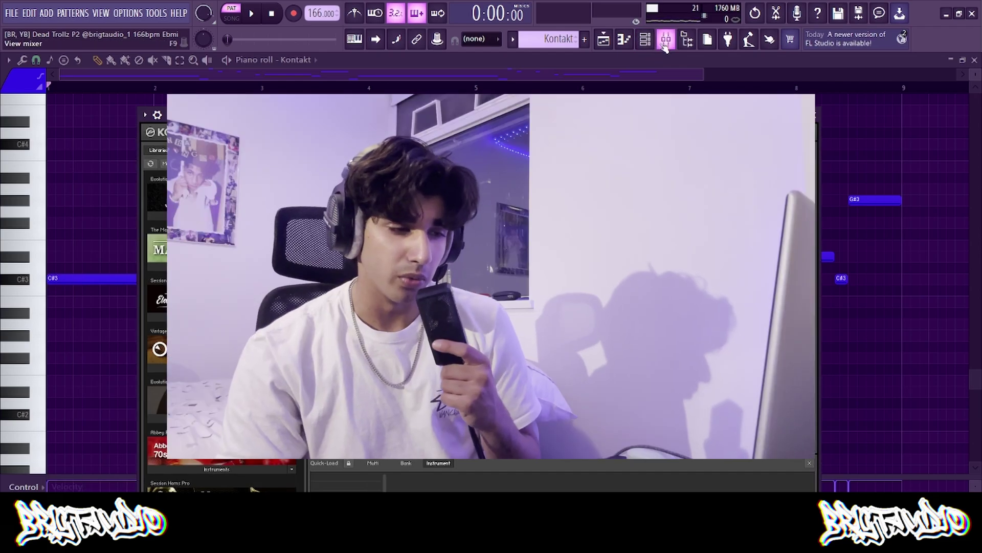
{"action": "left_click", "coordinate": [664, 41]}
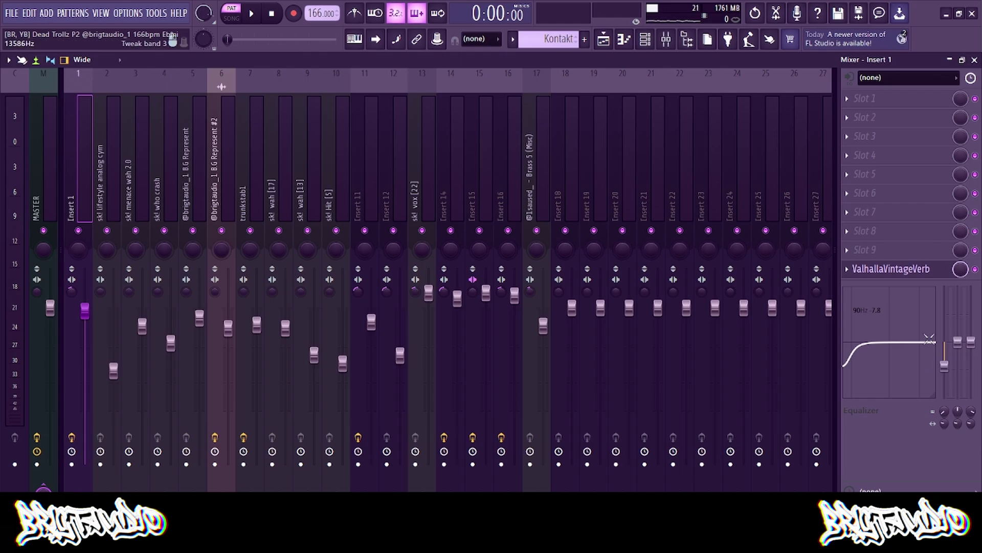
{"action": "left_click", "coordinate": [889, 269]}
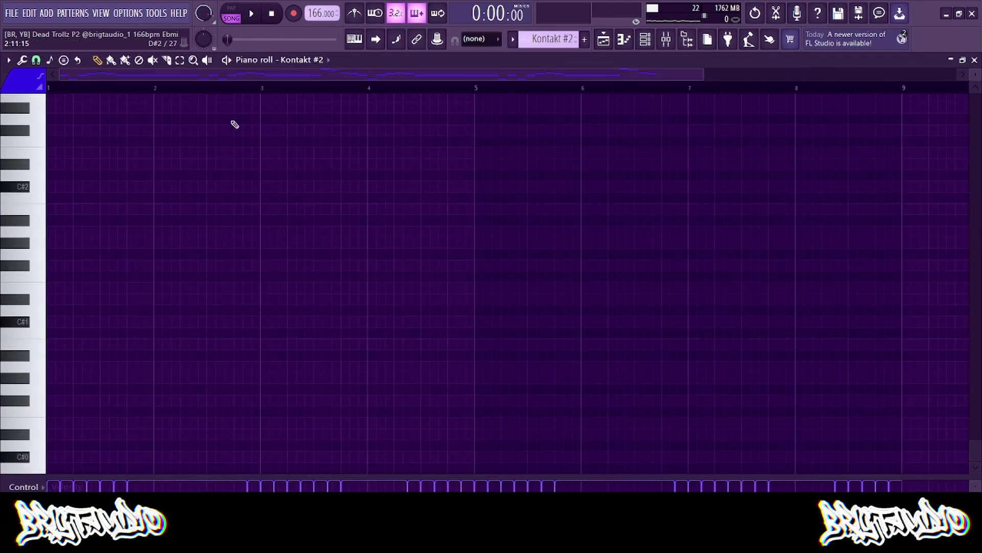
- Switch to pattern mode and play the Kontakt #2 pattern with its notes around C#7 in view
{"action": "left_click", "coordinate": [232, 13]}
{"action": "scroll", "coordinate": [239, 261], "scroll_direction": "up", "scroll_amount": 10}
{"action": "scroll", "coordinate": [249, 255], "scroll_direction": "up", "scroll_amount": 5}
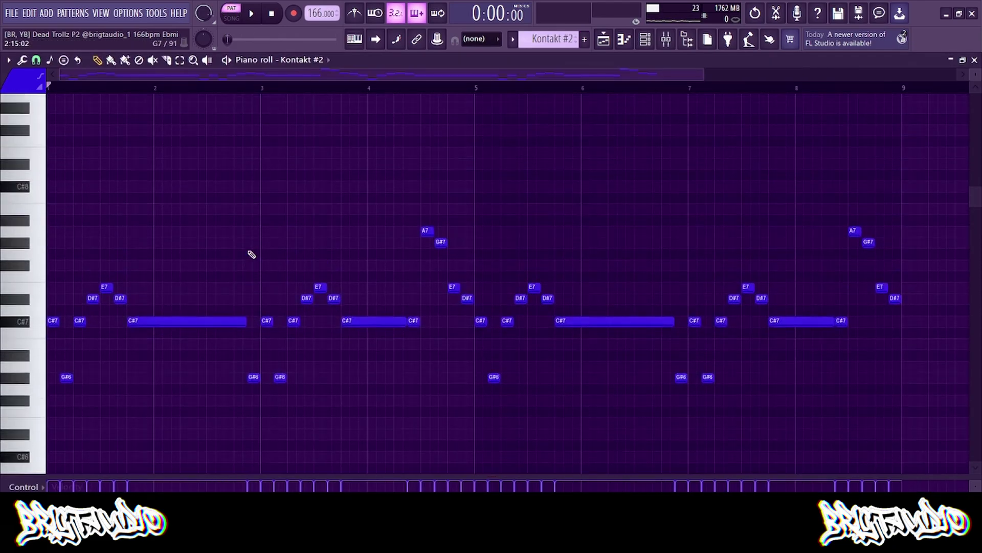
{"action": "key", "text": "space"}
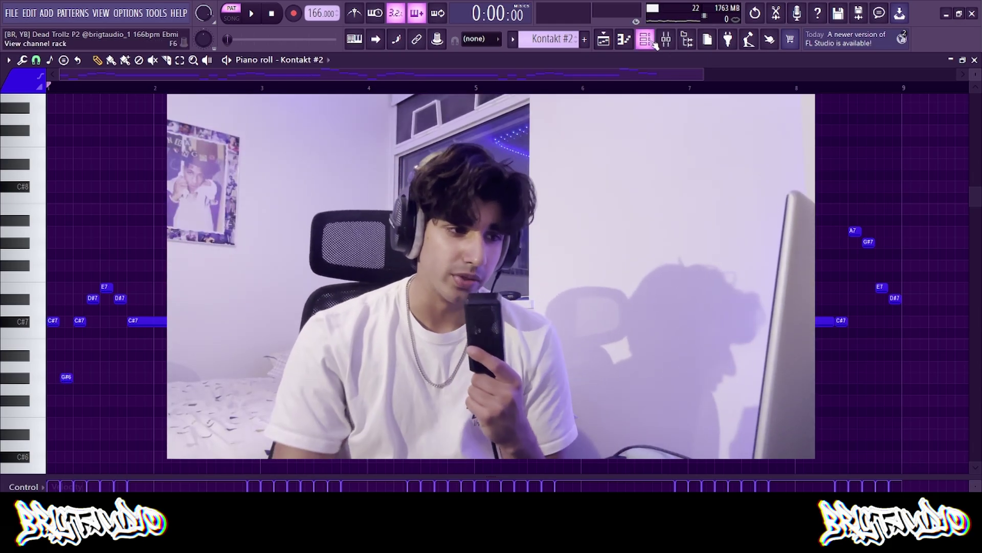
- View the Kontakt #2 instrument and the ValhallaVintageVerb effect on mixer Insert 11
{"action": "left_click", "coordinate": [654, 44]}
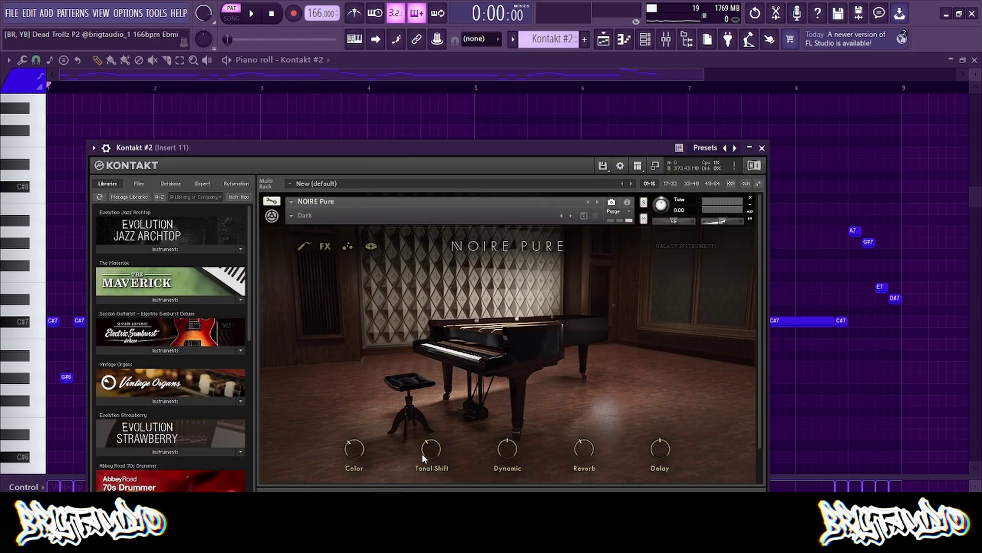
{"action": "left_click", "coordinate": [666, 39]}
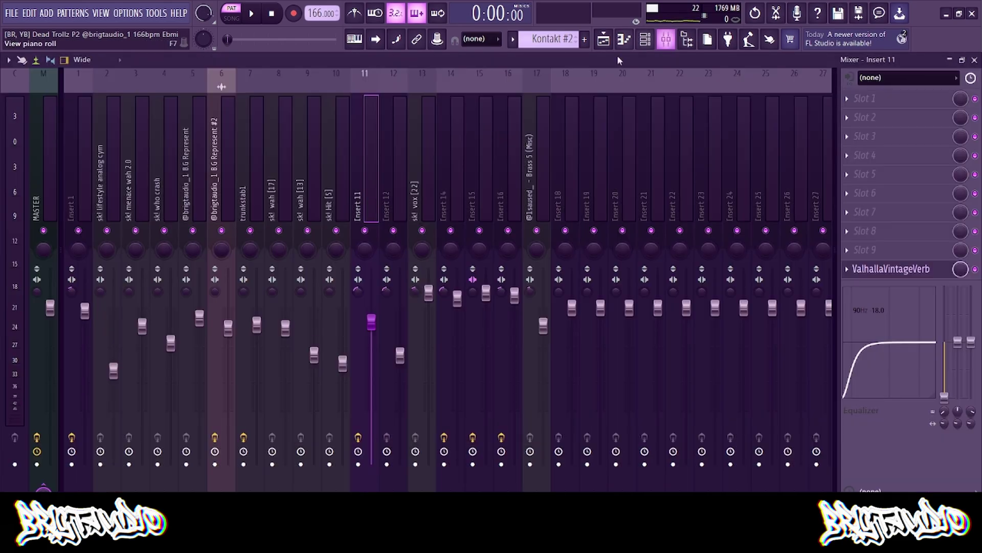
{"action": "left_click", "coordinate": [900, 269]}
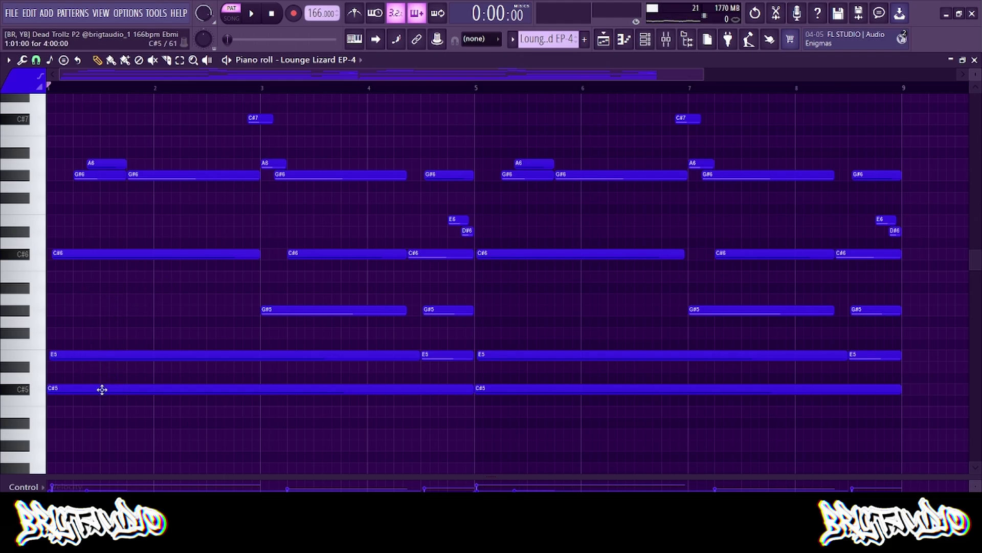
- Review the Lounge Lizard EP-4 chord notes, and open the first Kontakt #2 clip on playlist track 2
{"action": "scroll", "coordinate": [442, 254], "scroll_direction": "up", "scroll_amount": 1}
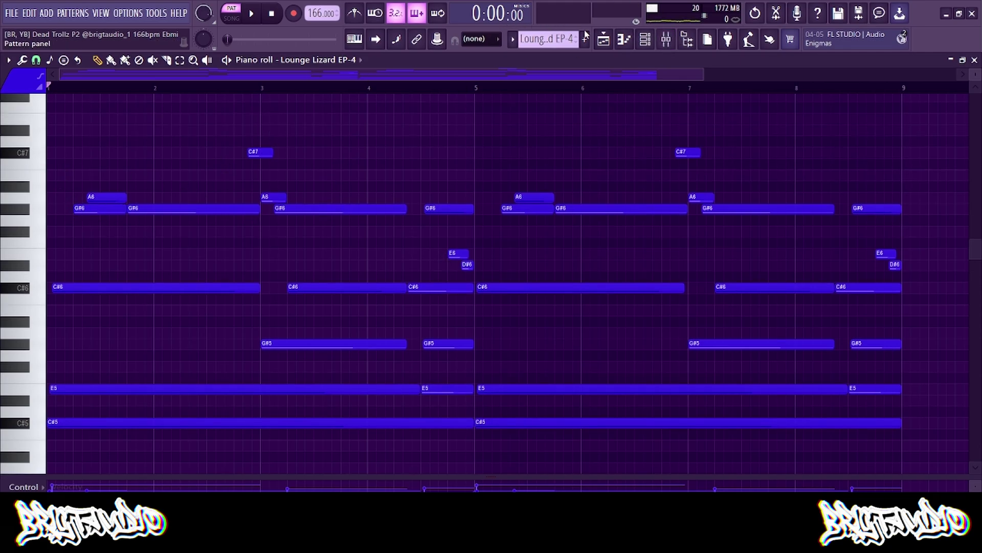
{"action": "left_click", "coordinate": [604, 39]}
{"action": "left_click", "coordinate": [246, 122]}
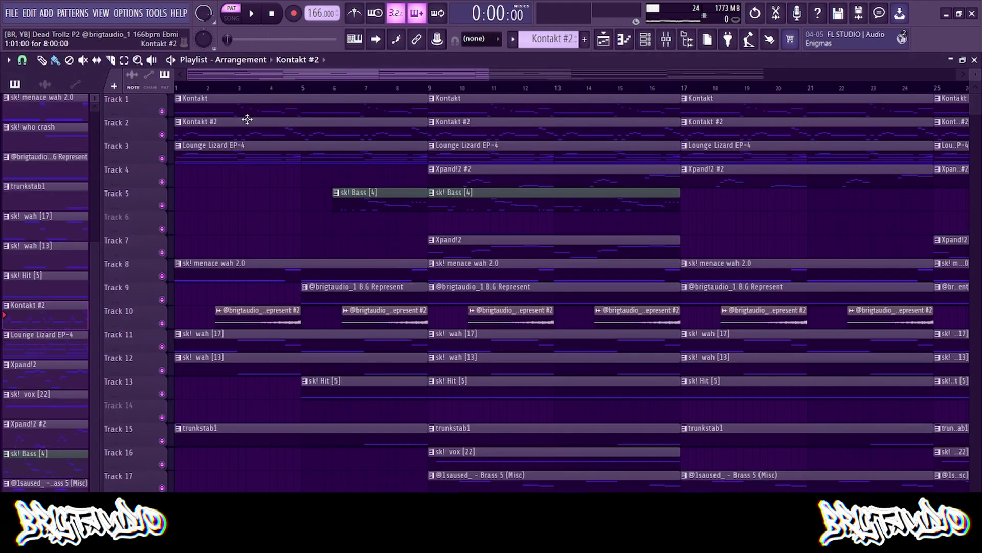
{"action": "double_click", "coordinate": [247, 119]}
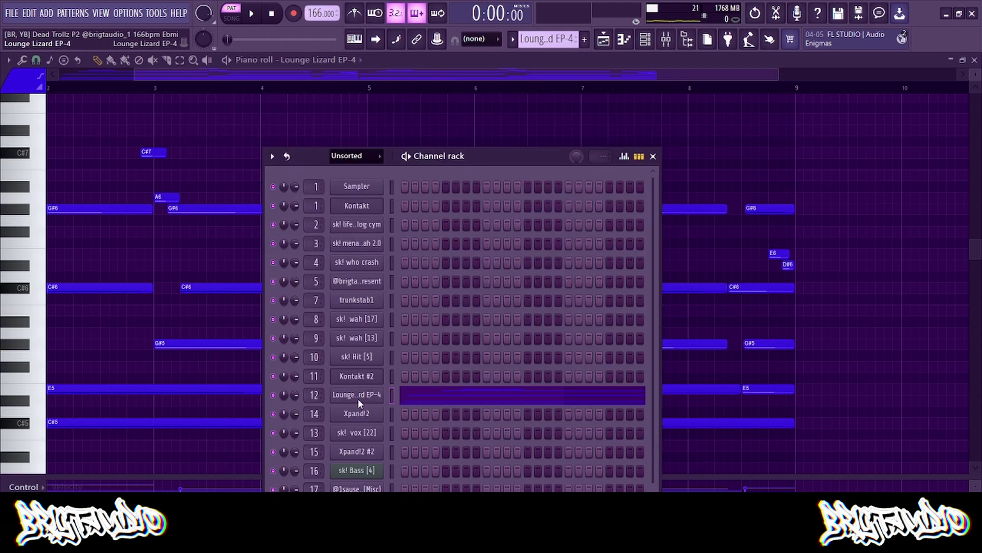
- Open the Lounge Lizard EP-4 instrument and view the equalizer of its mixer insert
{"action": "left_click", "coordinate": [358, 397]}
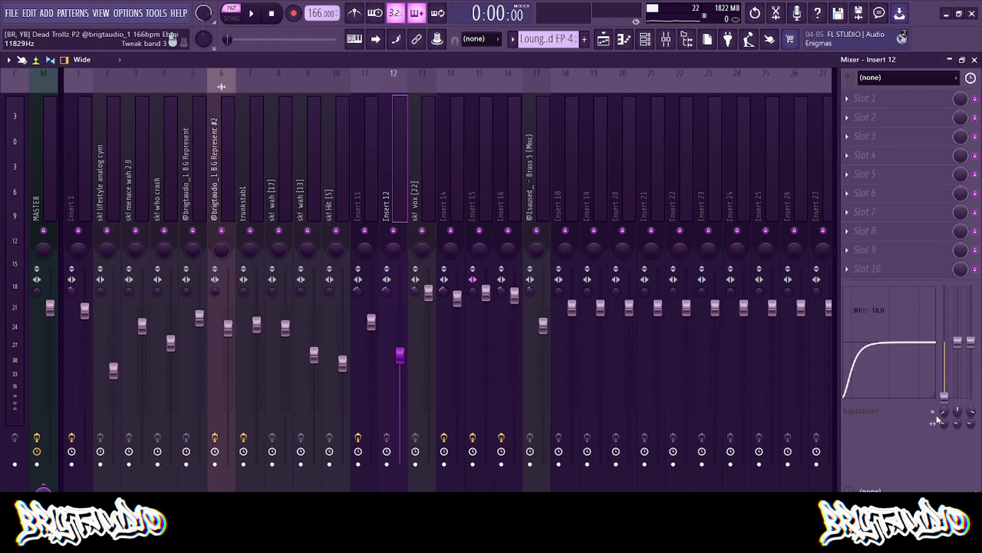
{"action": "left_click", "coordinate": [667, 39]}
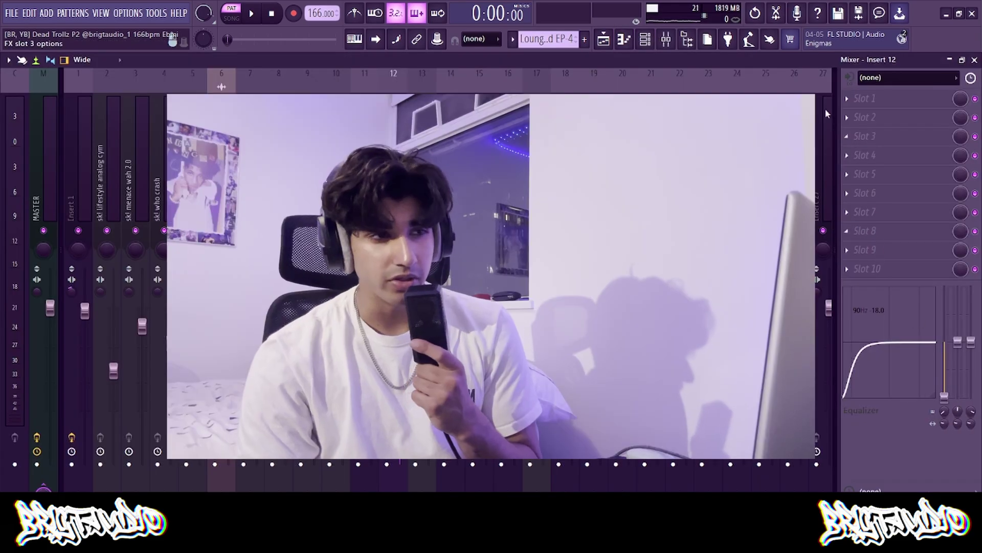
- Play the arrangement with only playlist tracks 1 to 3 active, and unmute all the other tracks
{"action": "left_click", "coordinate": [604, 40]}
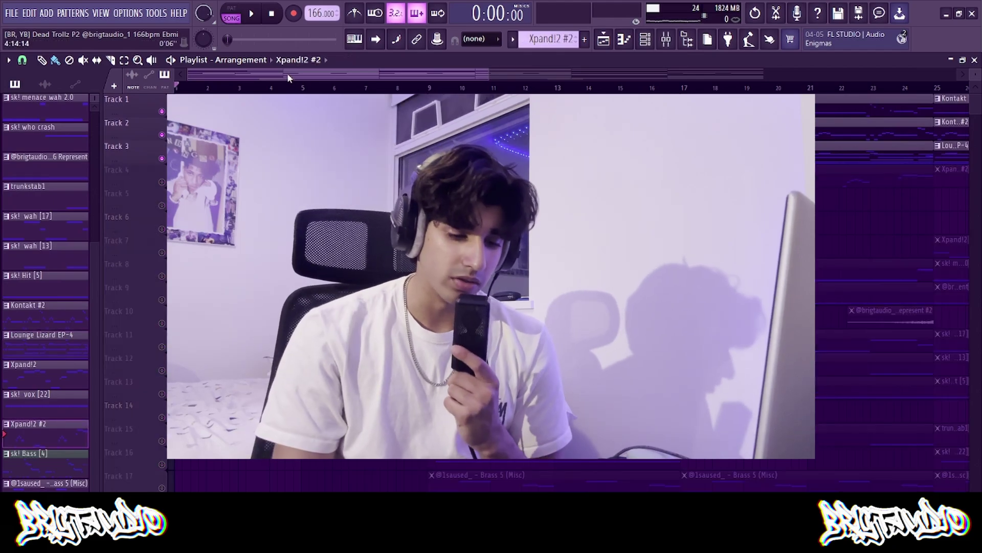
{"action": "key", "text": "space"}
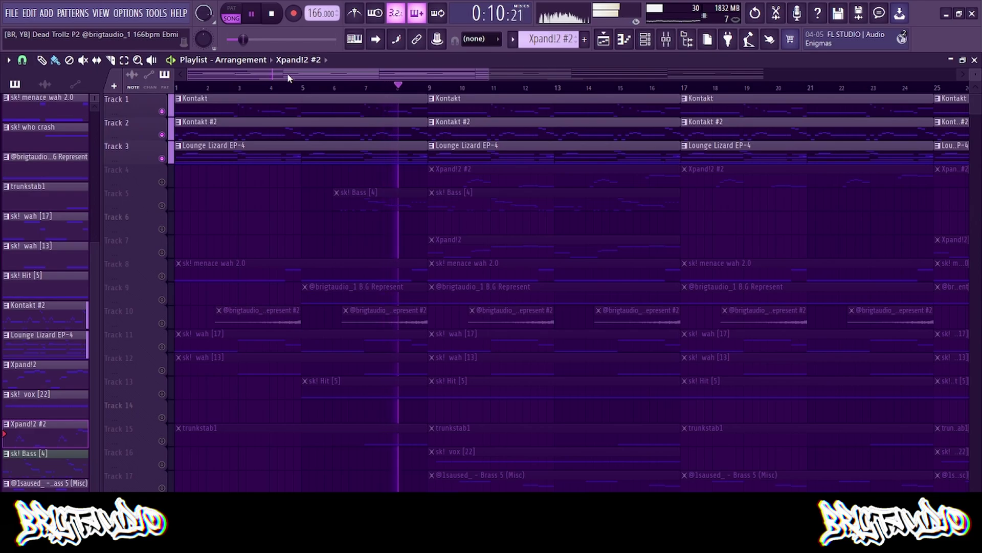
{"action": "key", "text": "space"}
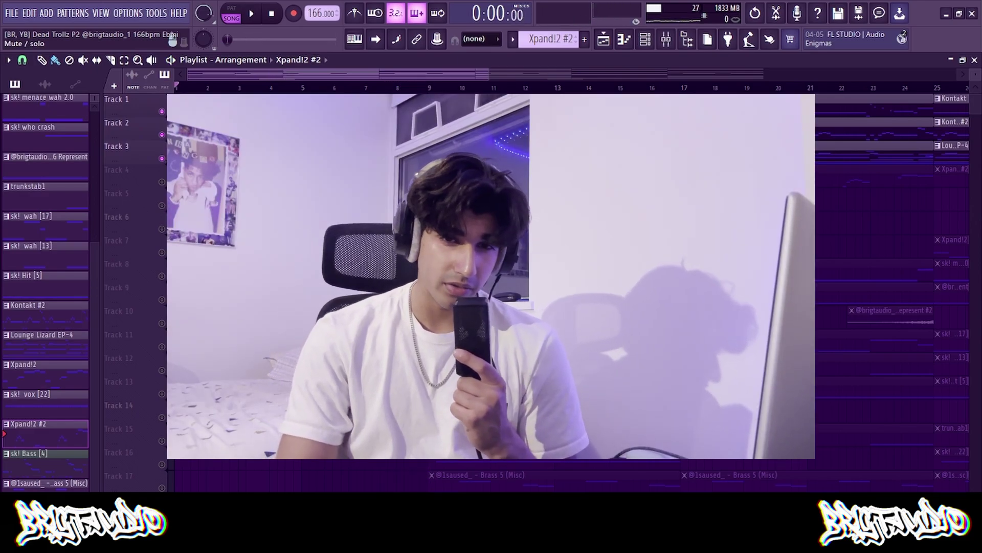
{"action": "right_click", "coordinate": [162, 158]}
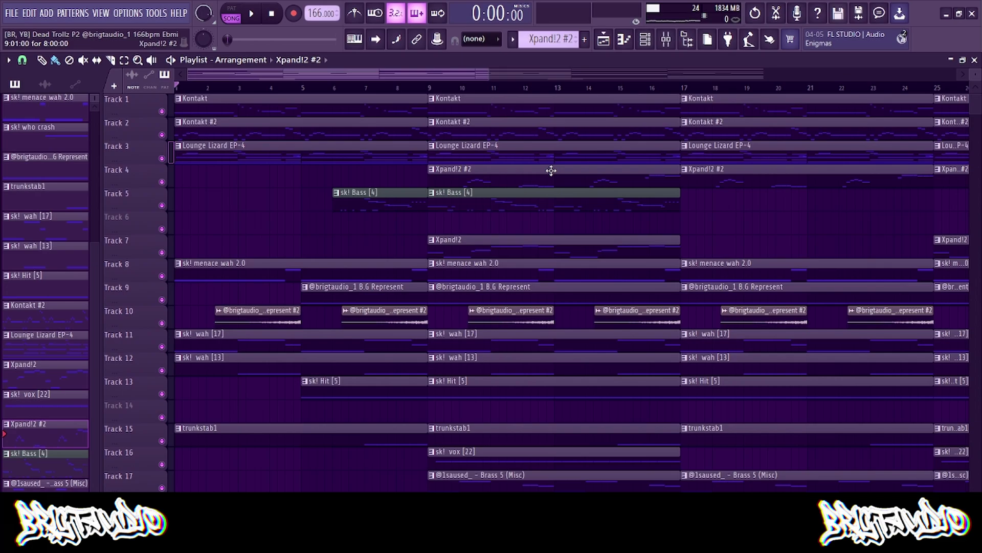
- Open the Xpand!2 #2 clip at bar 9 on track 4 and play its pattern on its own
{"action": "double_click", "coordinate": [551, 171]}
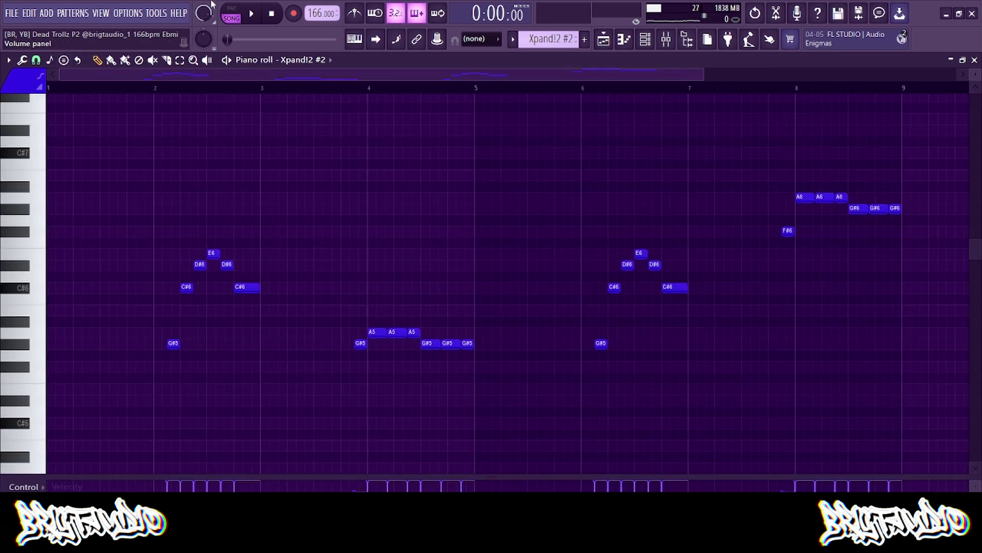
{"action": "key", "text": "space"}
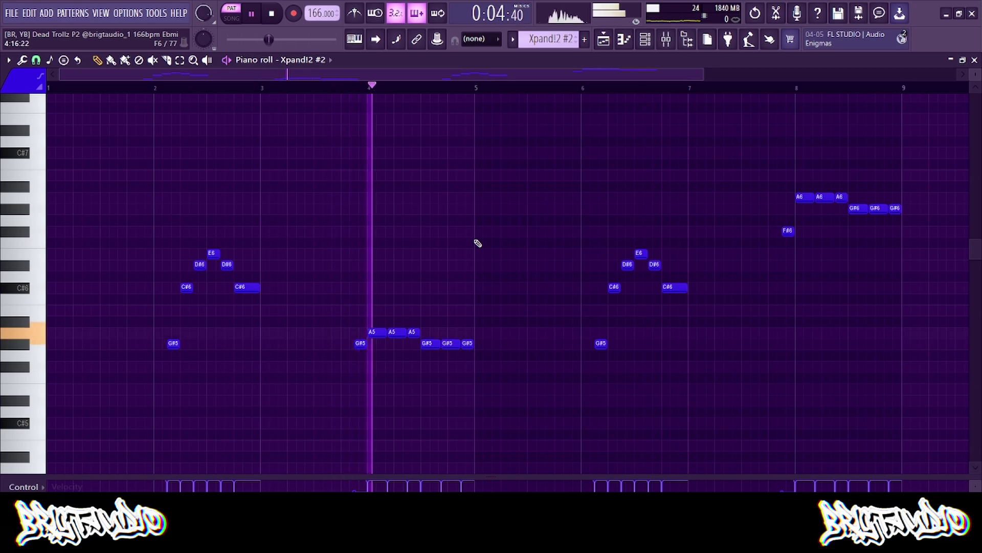
{"action": "key", "text": "space"}
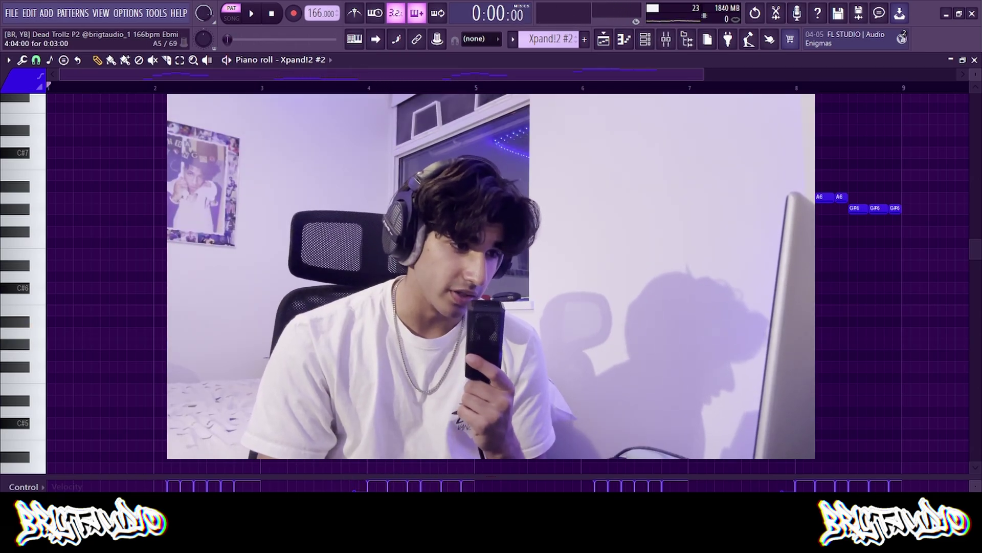
- Open the Xpand!2 #2 channel's instrument and move its window toward the middle of the workspace
{"action": "left_click", "coordinate": [605, 40]}
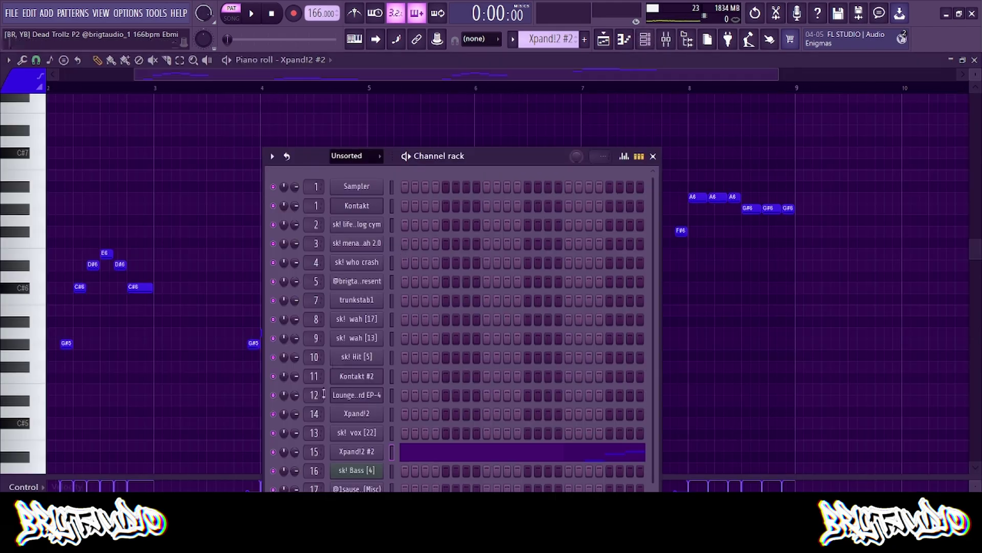
{"action": "left_click", "coordinate": [364, 454]}
{"action": "left_click_drag", "start_coordinate": [272, 111], "coordinate": [476, 137]}
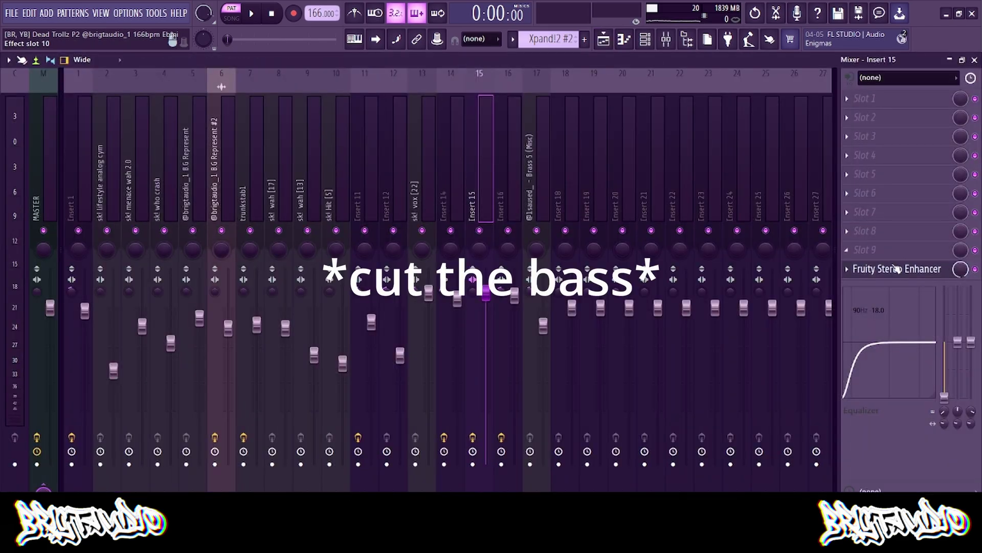
- Inspect the Fruity Stereo Enhancer and its presets on Insert 15, close it, and play the Xpand!2 #2 pattern
{"action": "left_click", "coordinate": [896, 269]}
{"action": "left_click_drag", "start_coordinate": [175, 122], "coordinate": [408, 150]}
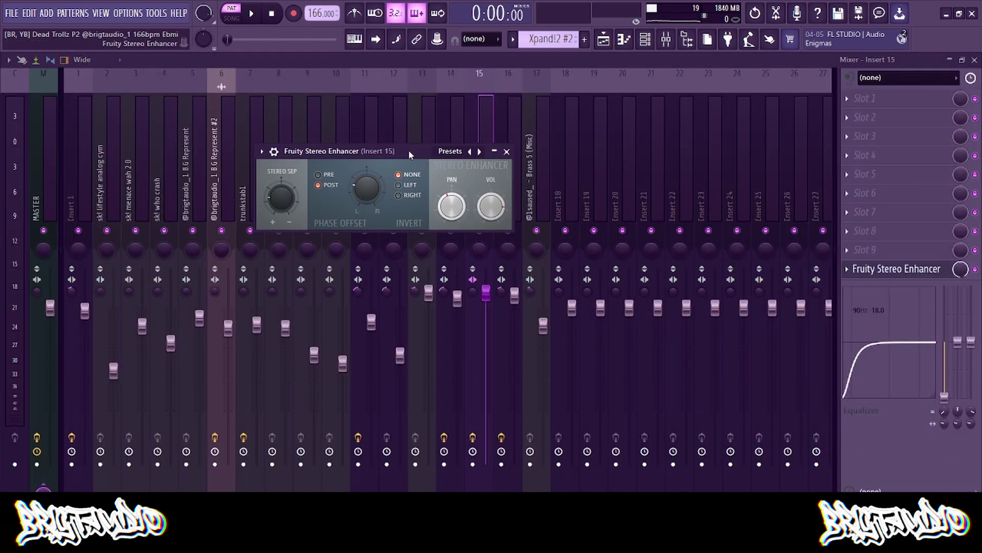
{"action": "left_click", "coordinate": [471, 151]}
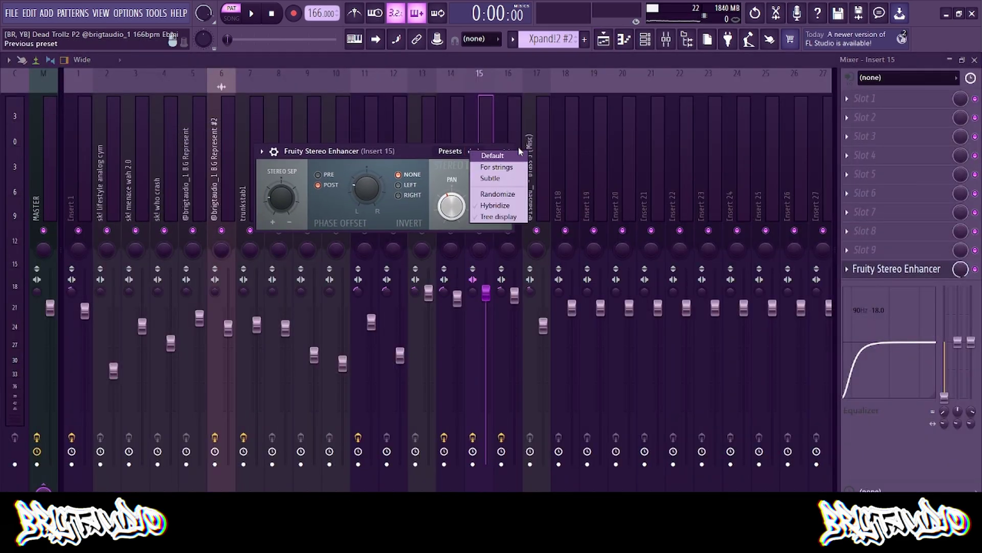
{"action": "left_click", "coordinate": [420, 155]}
{"action": "left_click", "coordinate": [506, 152]}
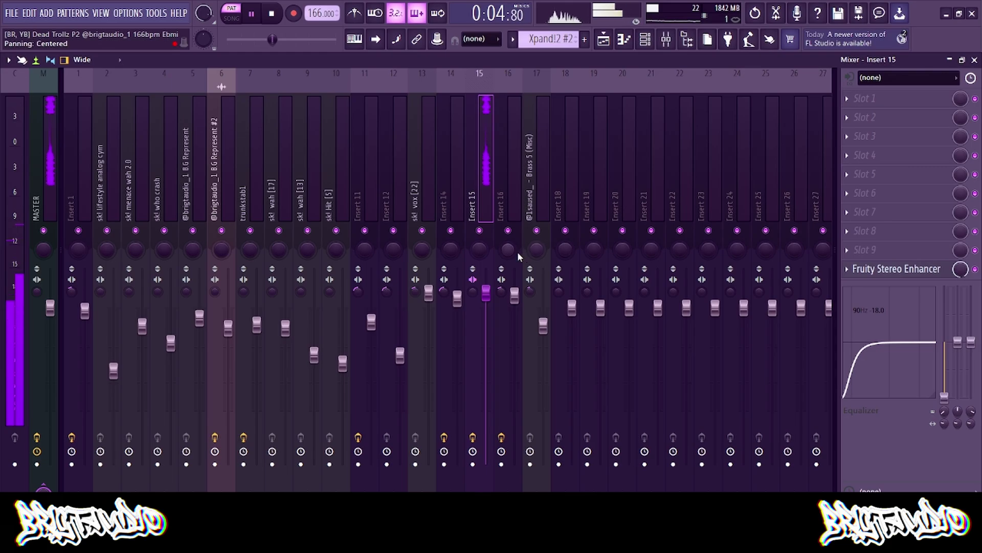
{"action": "key", "text": "space"}
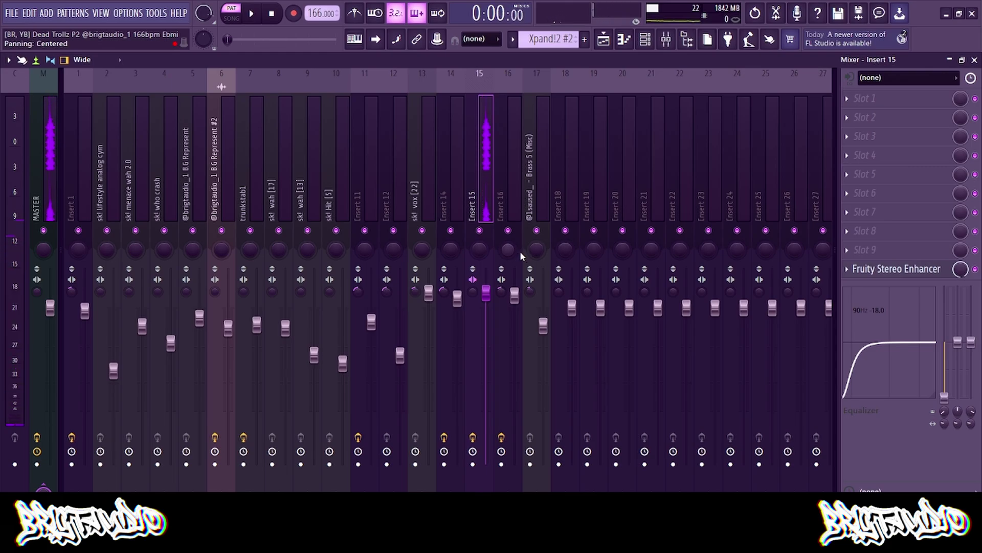
- Open the sk! Bass [4] pattern from the playlist and view its notes around C#3 from bar 1
{"action": "left_click", "coordinate": [604, 40]}
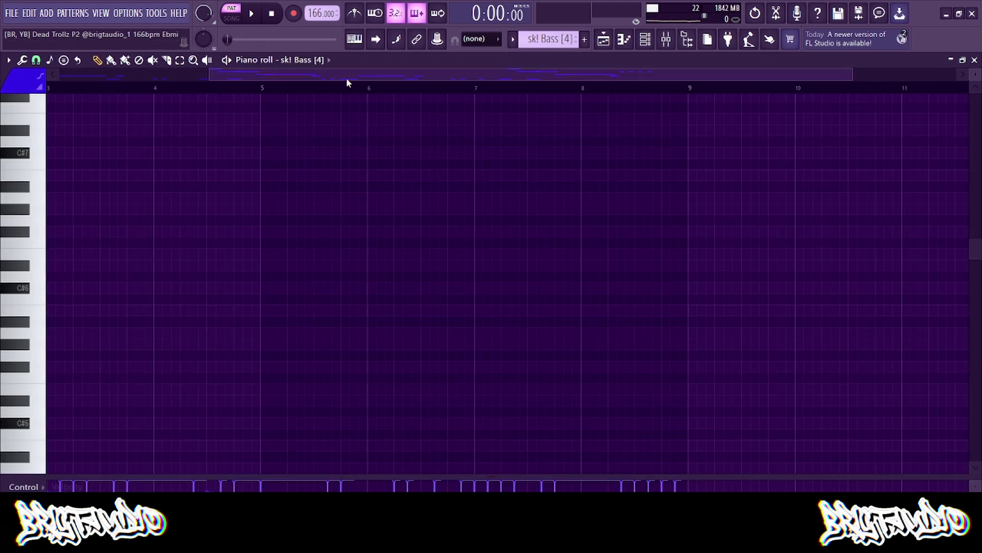
{"action": "left_click_drag", "start_coordinate": [347, 78], "coordinate": [195, 78]}
{"action": "scroll", "coordinate": [373, 279], "scroll_direction": "down", "scroll_amount": 12}
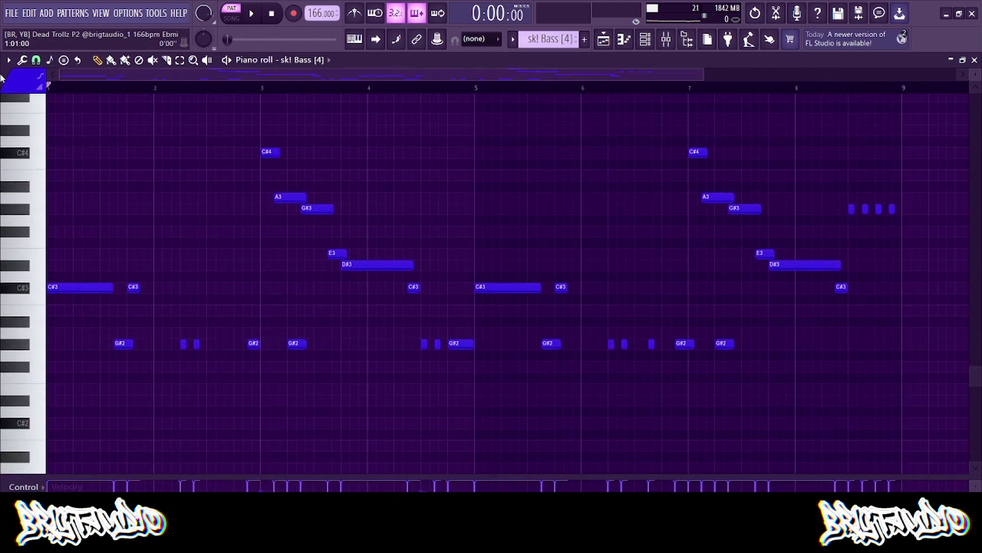
- Play the sk! Bass [4] pattern, and open the Kontakt pattern from track 1 to compare its notes
{"action": "scroll", "coordinate": [946, 265], "scroll_direction": "up", "scroll_amount": 1}
{"action": "key", "text": "space"}
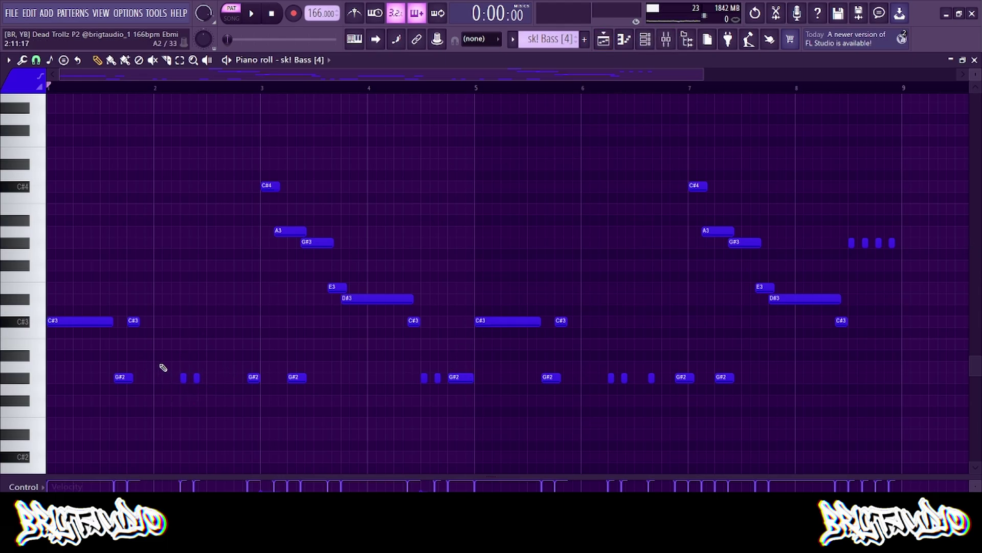
{"action": "left_click", "coordinate": [610, 40]}
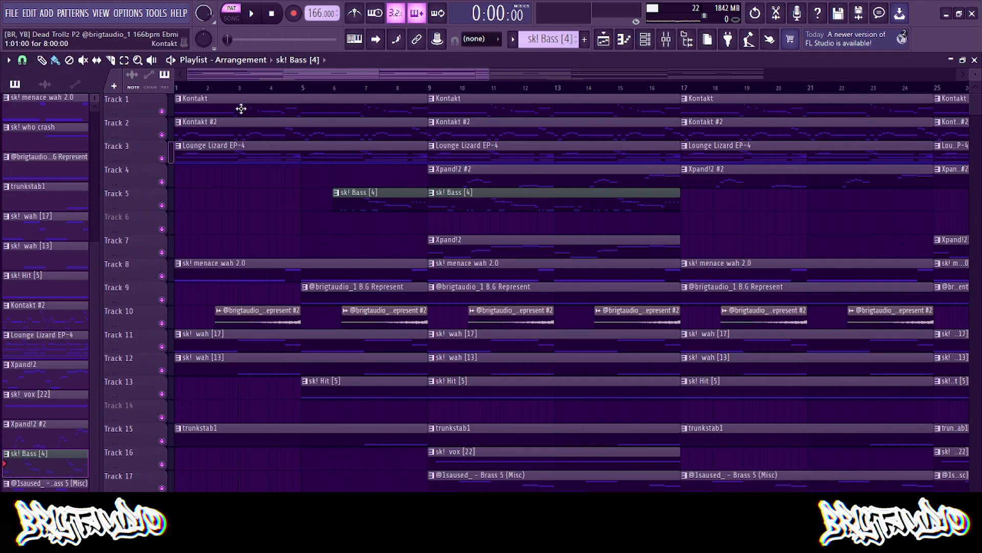
{"action": "double_click", "coordinate": [241, 108]}
{"action": "left_click_drag", "start_coordinate": [348, 74], "coordinate": [30, 92]}
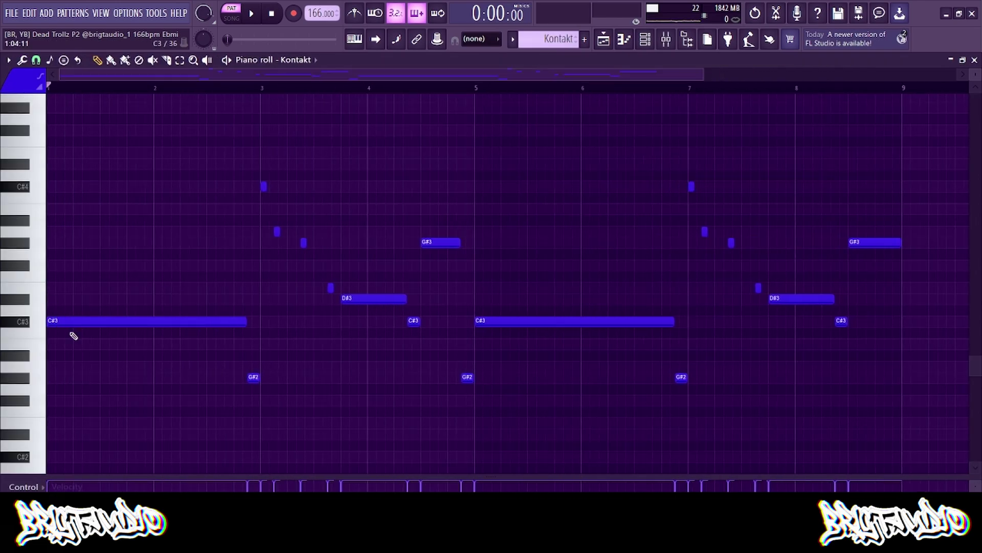
- Return to the sk! Bass [4] pattern and inspect its Xpand!2 instrument and the Fruity parametric EQ 2 on Insert 16
{"action": "left_click", "coordinate": [610, 39]}
{"action": "double_click", "coordinate": [478, 190]}
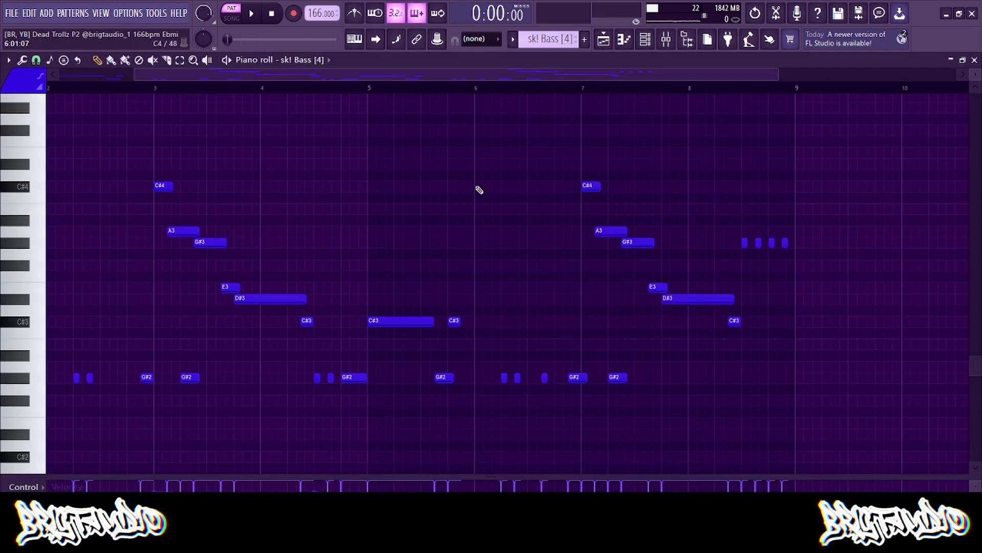
{"action": "left_click_drag", "start_coordinate": [471, 75], "coordinate": [144, 219]}
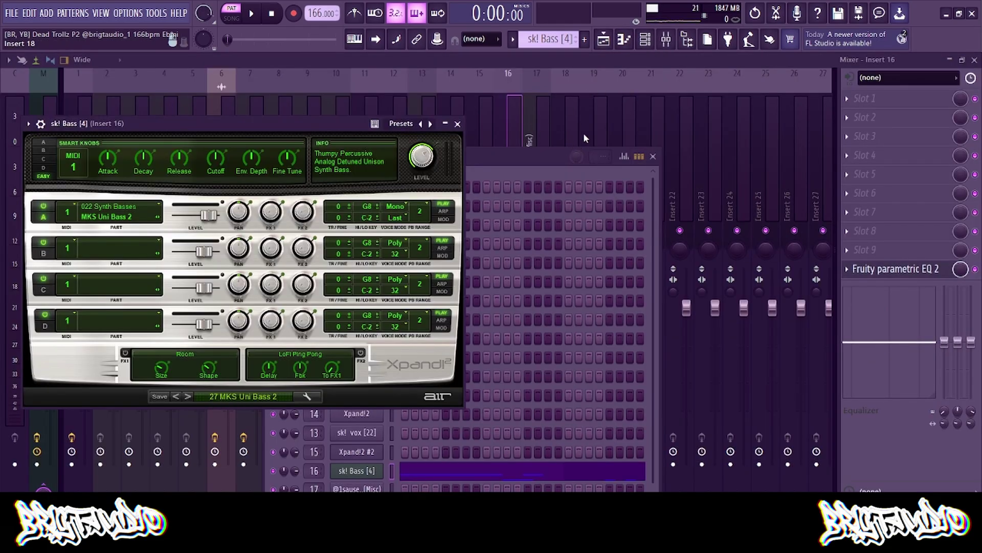
{"action": "left_click", "coordinate": [457, 124]}
{"action": "left_click_drag", "start_coordinate": [460, 151], "coordinate": [463, 113]}
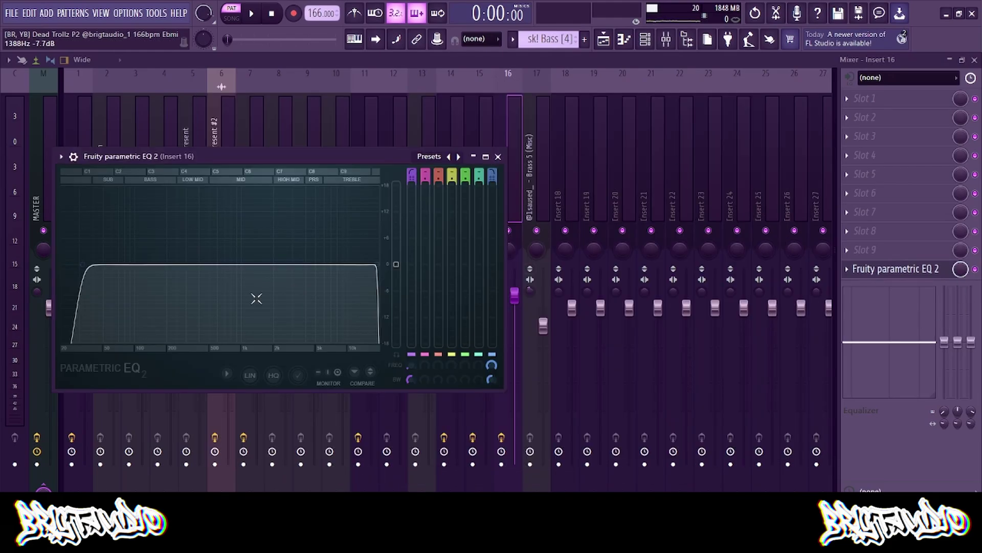
- Mute tracks 1 to 5 in the playlist and play the rest of the arrangement from bar 1
{"action": "left_click", "coordinate": [604, 39]}
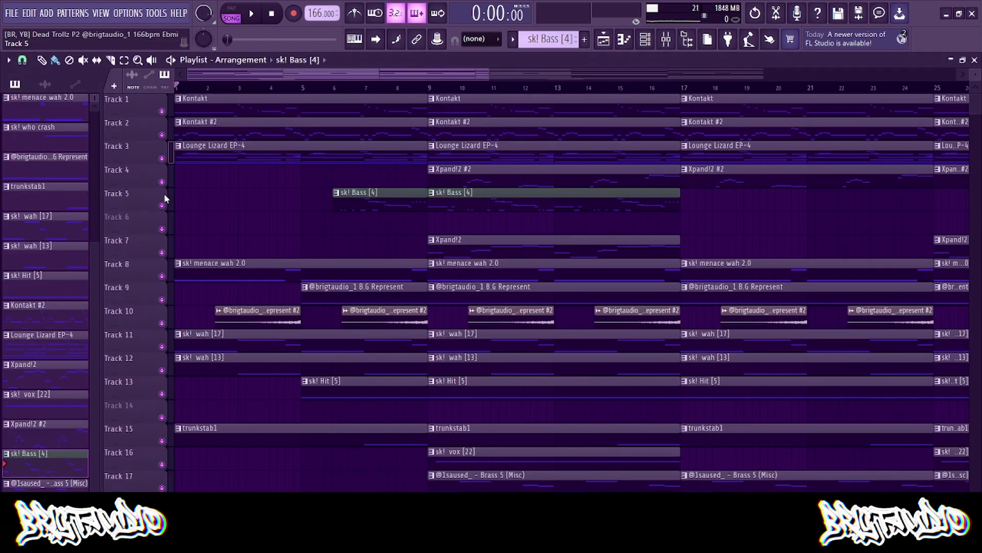
{"action": "left_click_drag", "start_coordinate": [162, 182], "coordinate": [162, 111]}
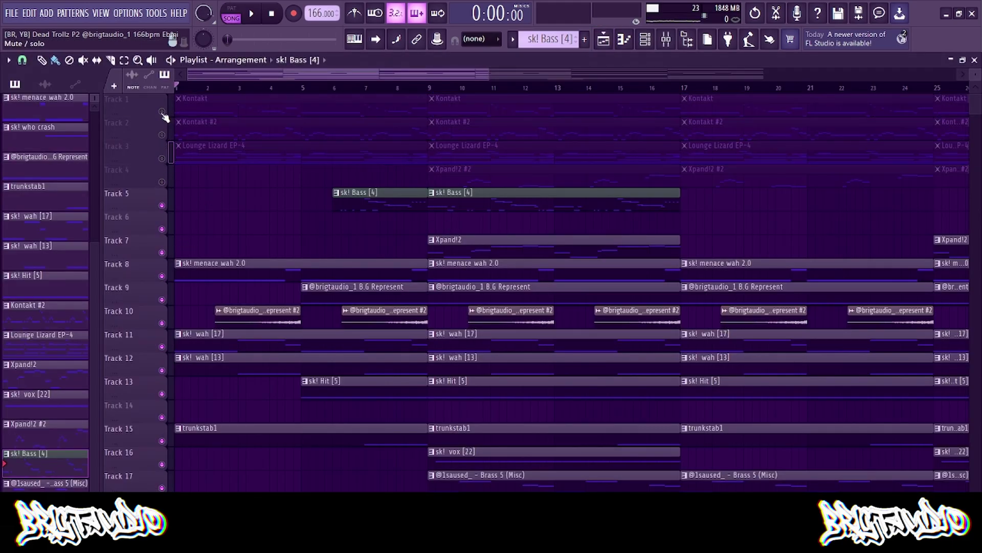
{"action": "left_click", "coordinate": [162, 204]}
{"action": "scroll", "coordinate": [345, 263], "scroll_direction": "down", "scroll_amount": 5}
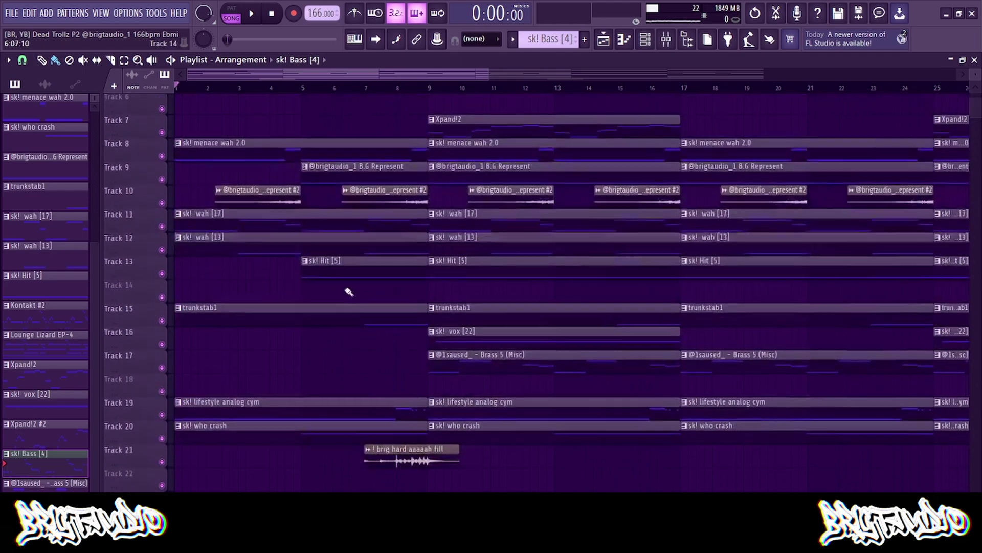
{"action": "key", "text": "space"}
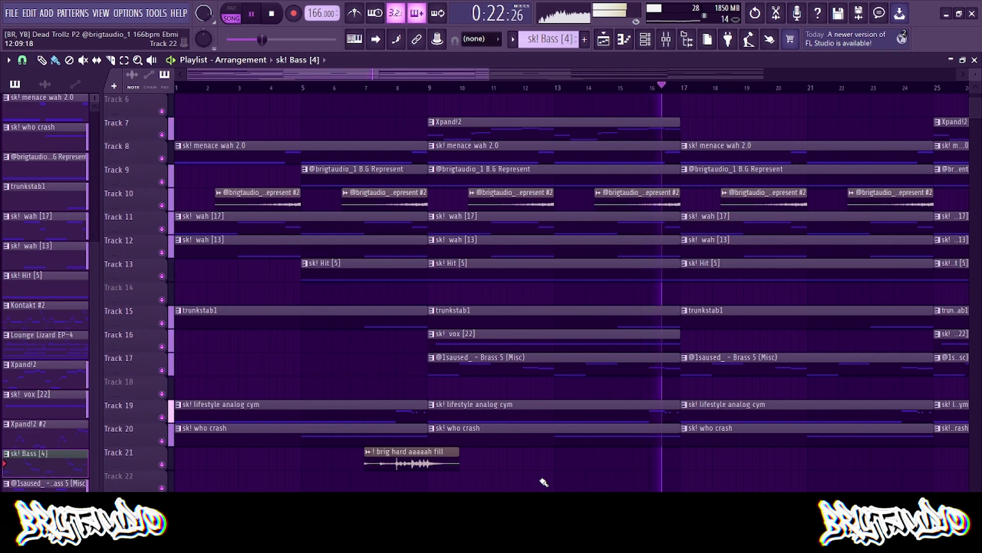
{"action": "key", "text": "space"}
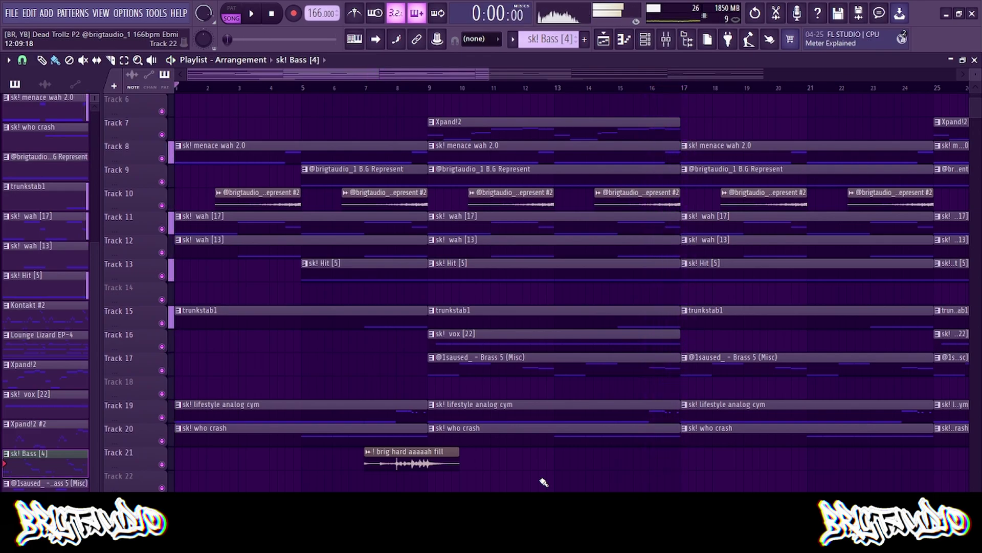
- Open the sk! menace wah 2.0 pattern from track 8 and view its notes around C#5
{"action": "scroll", "coordinate": [208, 201], "scroll_direction": "up", "scroll_amount": 2}
{"action": "double_click", "coordinate": [209, 204]}
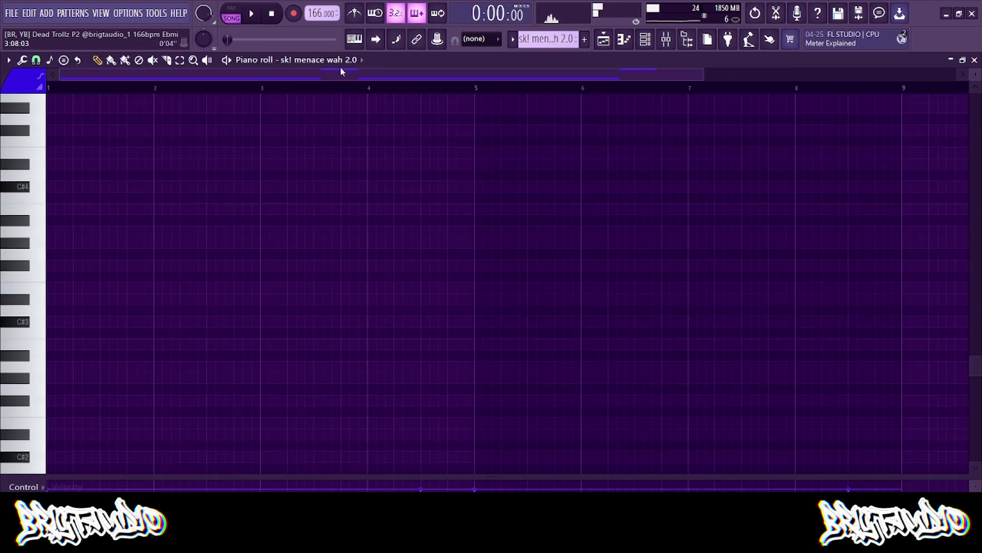
{"action": "scroll", "coordinate": [215, 256], "scroll_direction": "up", "scroll_amount": 5}
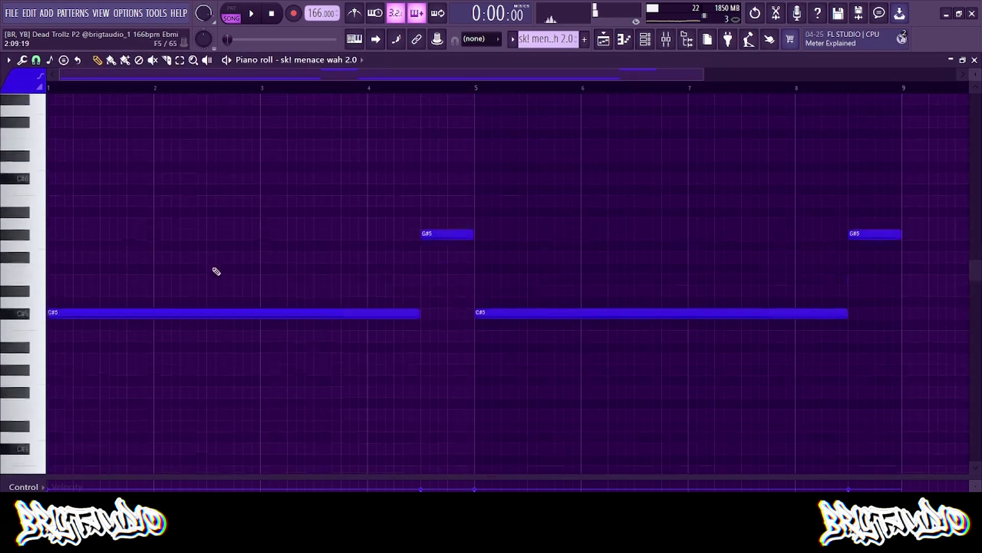
{"action": "scroll", "coordinate": [209, 268], "scroll_direction": "up", "scroll_amount": 2}
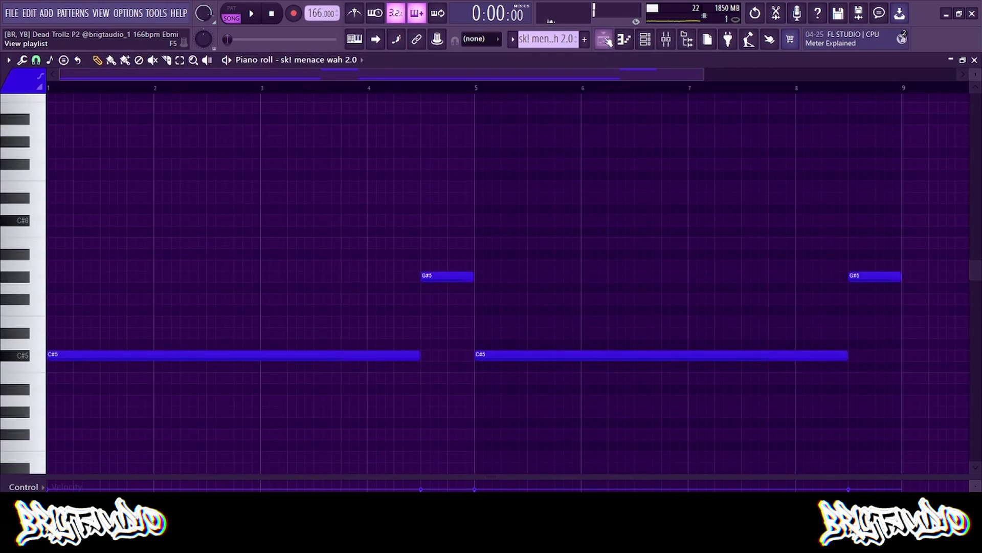
- Open the sk! wah [17] pattern from track 11 and view its notes
{"action": "left_click", "coordinate": [608, 42]}
{"action": "double_click", "coordinate": [228, 265]}
{"action": "left_click_drag", "start_coordinate": [398, 73], "coordinate": [266, 84]}
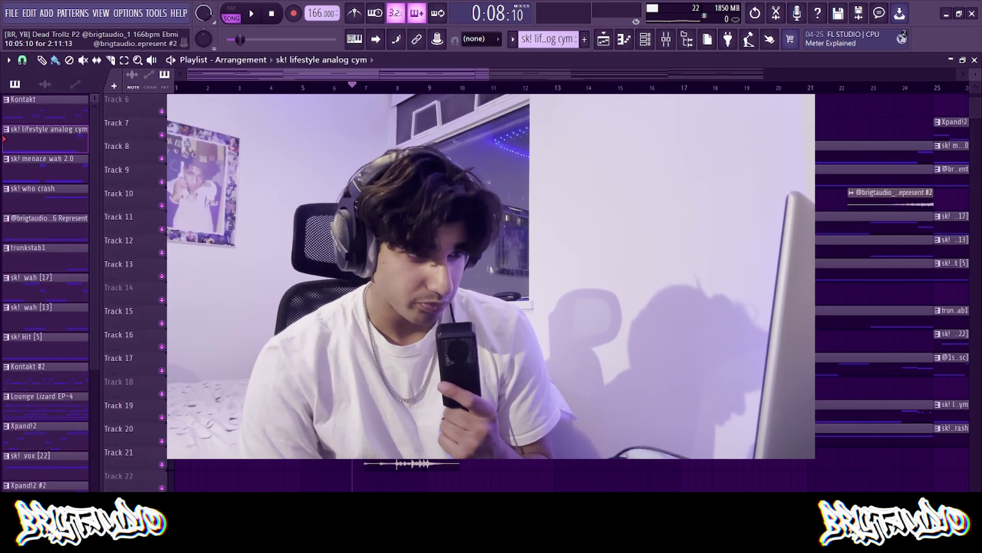
- View the Xpand!2 pattern's notes and show the effects chain of Insert 14 in the mixer
{"action": "scroll", "coordinate": [568, 281], "scroll_direction": "up", "scroll_amount": 2}
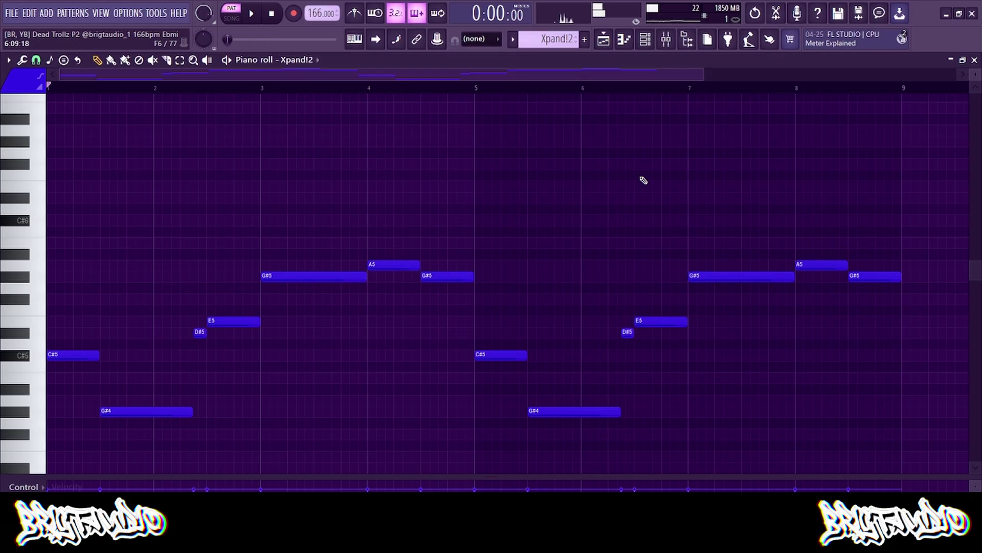
{"action": "left_click", "coordinate": [667, 40]}
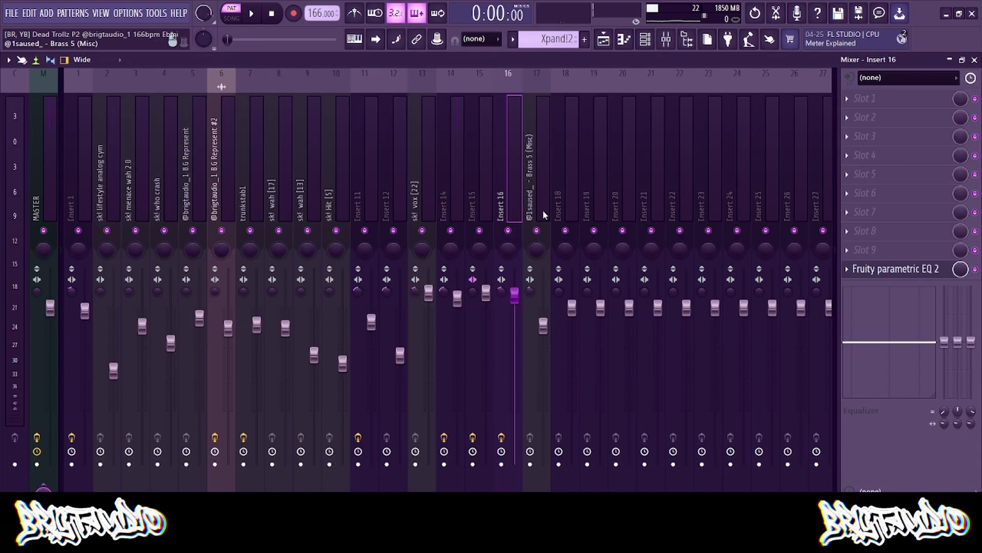
{"action": "left_click", "coordinate": [452, 149]}
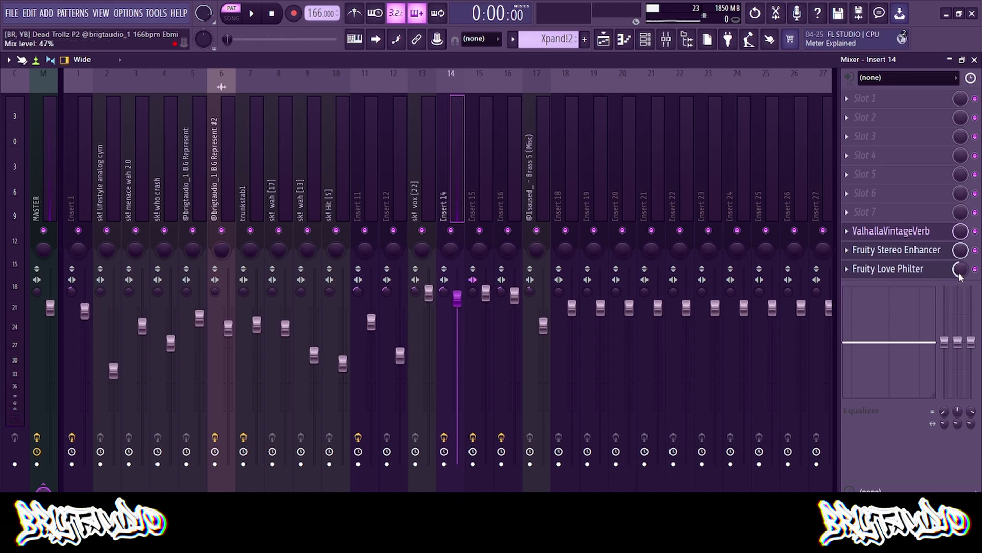
- Compare the Xpand!2 pattern's sound with Fruity Love Philter at 100% mix and after undoing that mix change
{"action": "key", "text": "space"}
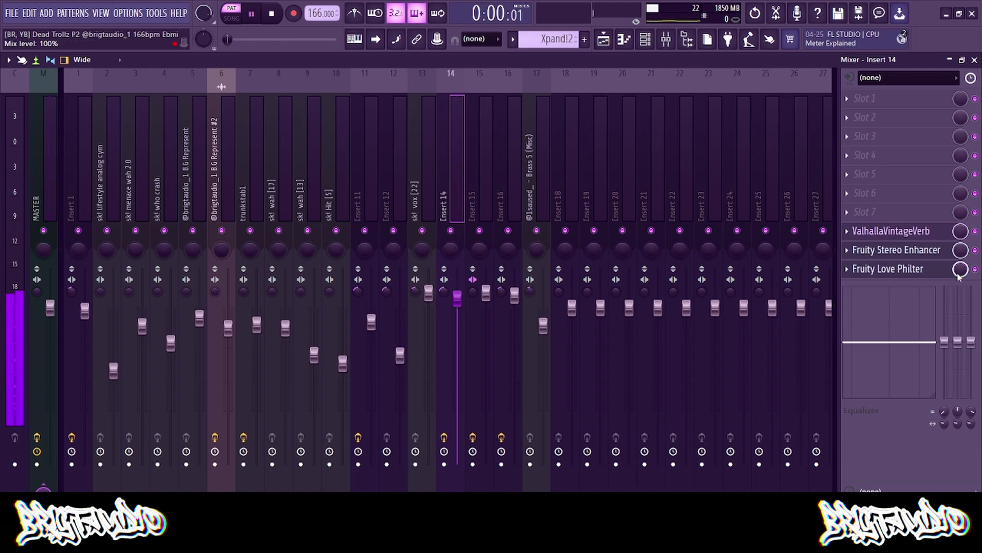
{"action": "key", "text": "space"}
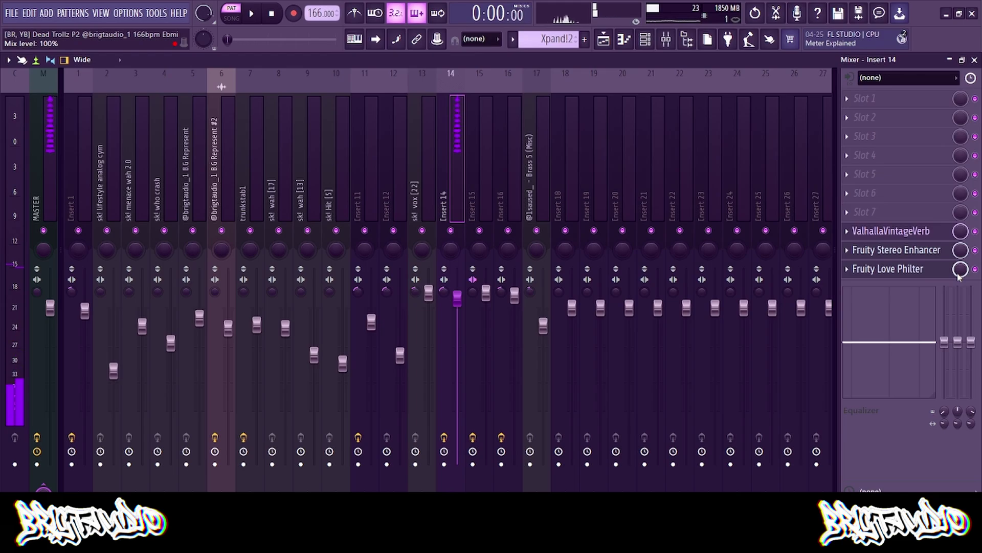
{"action": "key", "text": "ctrl+z"}
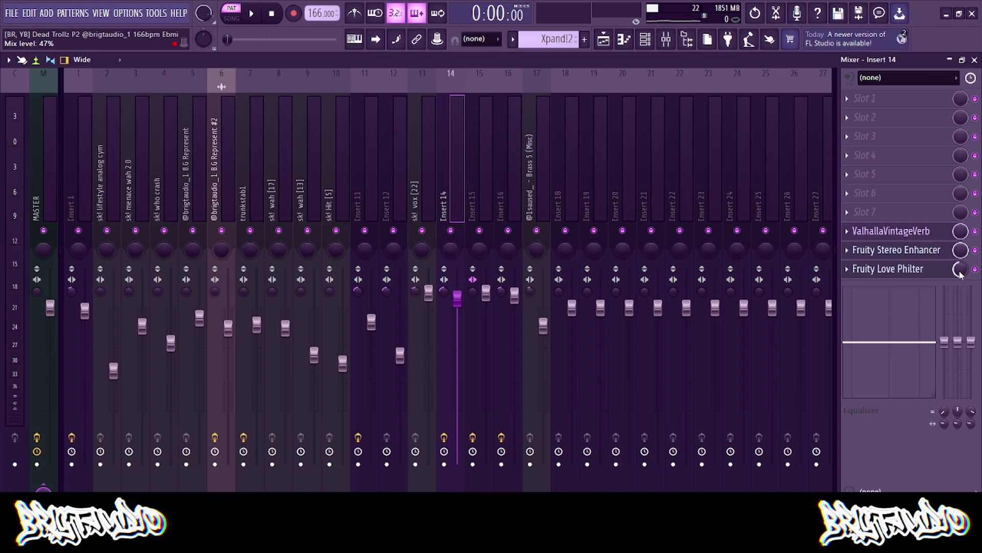
{"action": "key", "text": "space"}
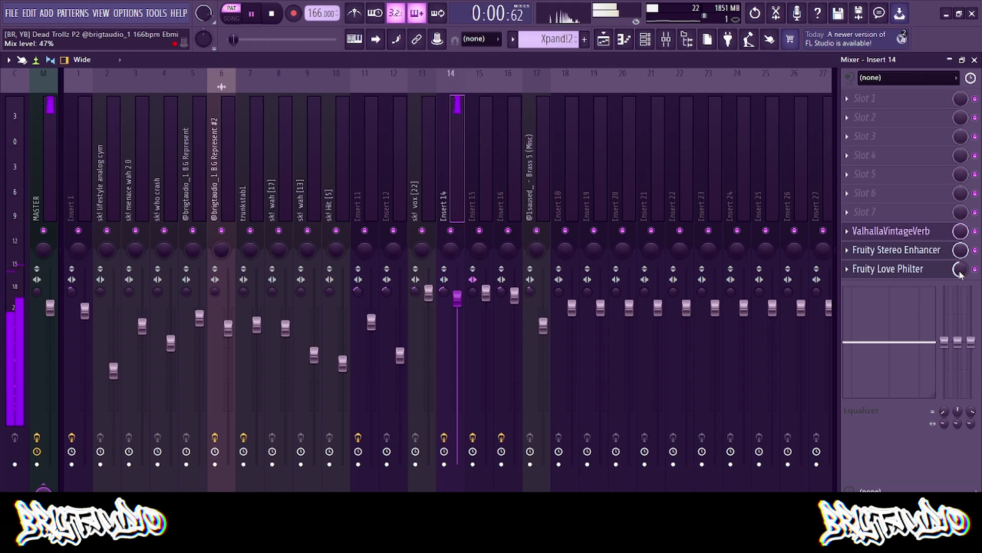
{"action": "key", "text": "space"}
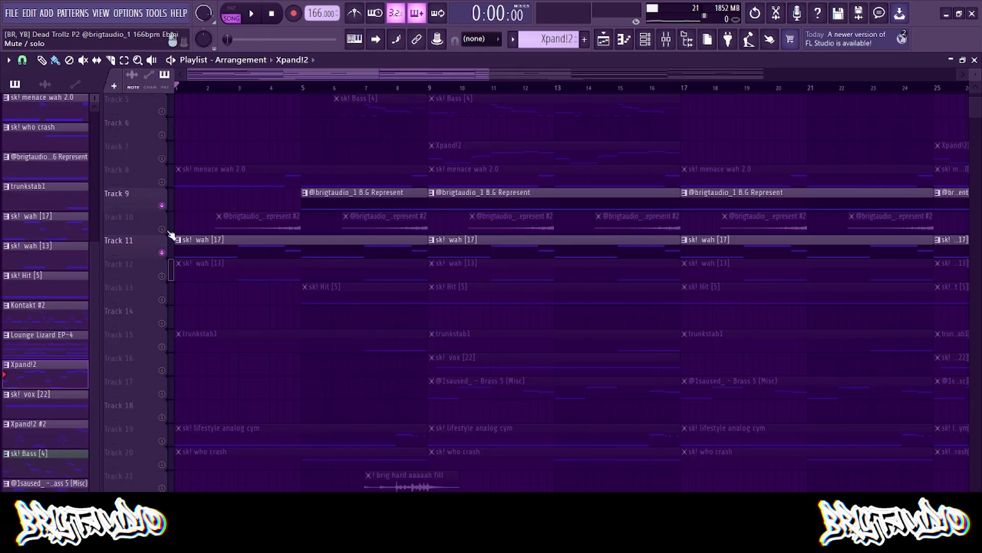
- Leave only the two B.G Represent tracks, 9 and 10, unmuted and play them from about bar 2
{"action": "left_click", "coordinate": [162, 229]}
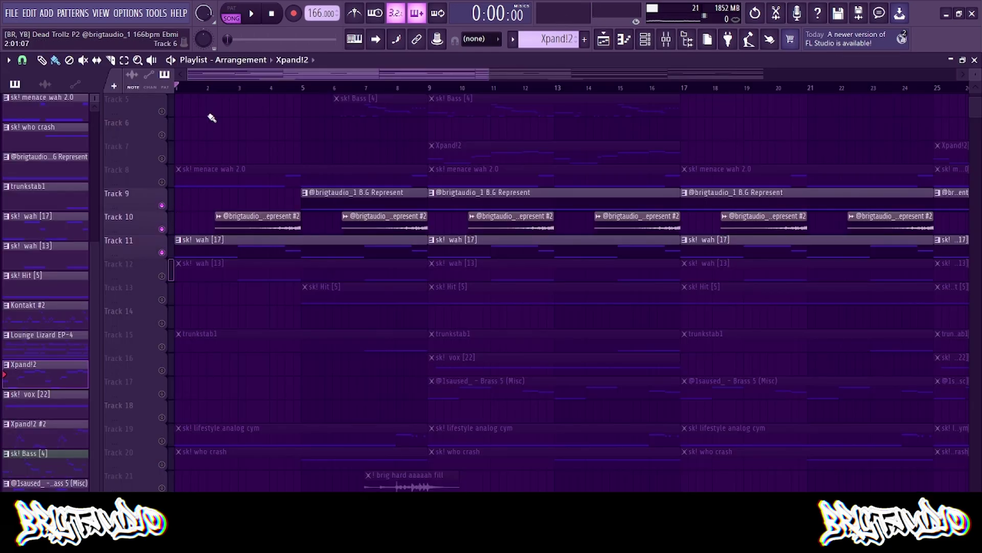
{"action": "left_click", "coordinate": [222, 87]}
{"action": "left_click", "coordinate": [162, 252]}
{"action": "key", "text": "space"}
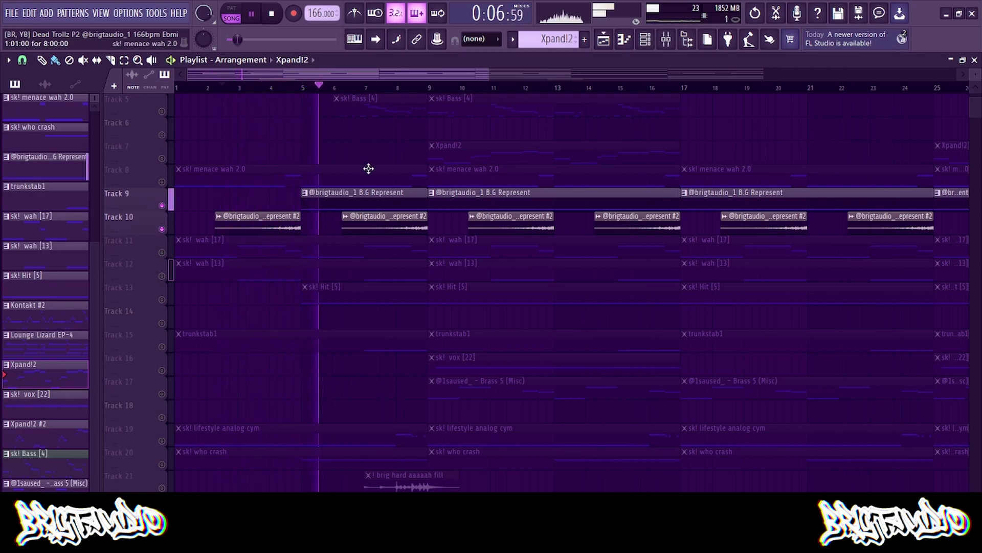
{"action": "key", "text": "space"}
- Play the trunkstab1 track alone from bar 7, unmute all the other tracks, and stop playback
{"action": "left_click_drag", "start_coordinate": [380, 89], "coordinate": [368, 91]}
{"action": "key", "text": "space"}
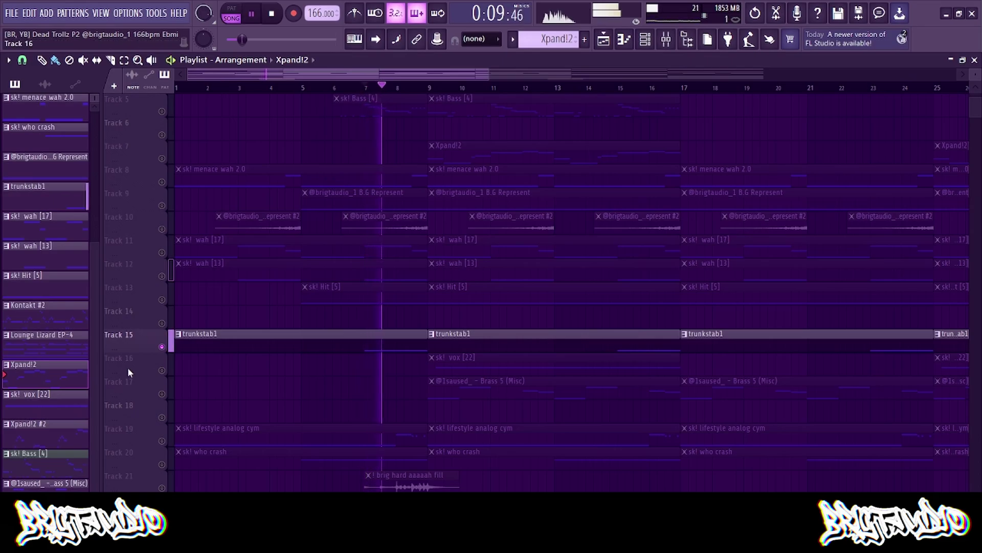
{"action": "left_click", "coordinate": [163, 347], "text": "ctrl"}
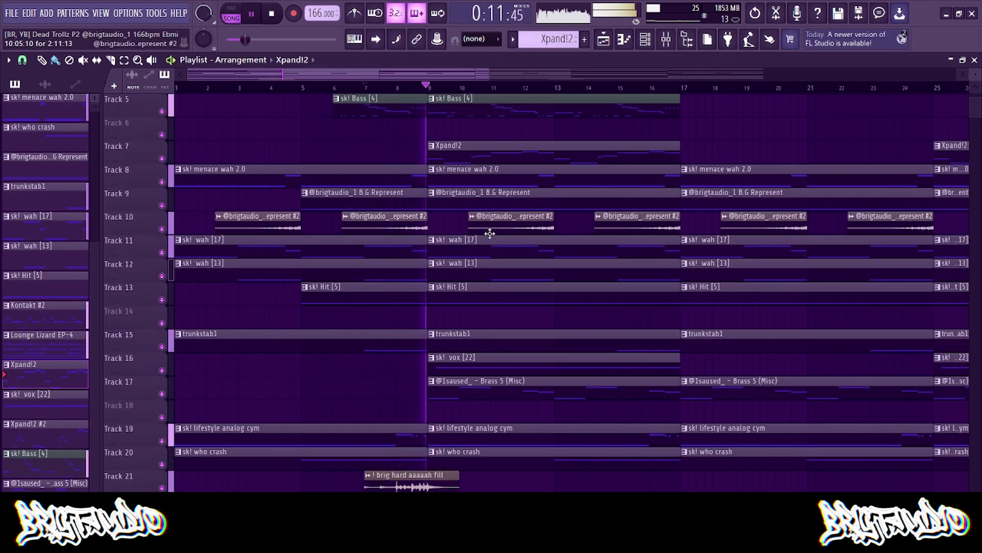
{"action": "scroll", "coordinate": [488, 233], "scroll_direction": "up", "scroll_amount": 2}
{"action": "key", "text": "space"}
{"action": "scroll", "coordinate": [511, 232], "scroll_direction": "down", "scroll_amount": 5}
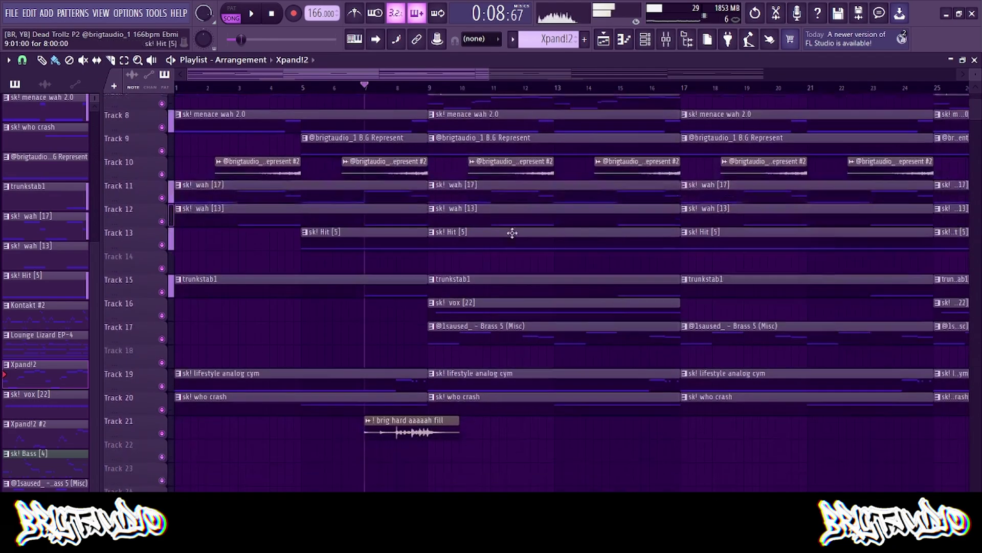